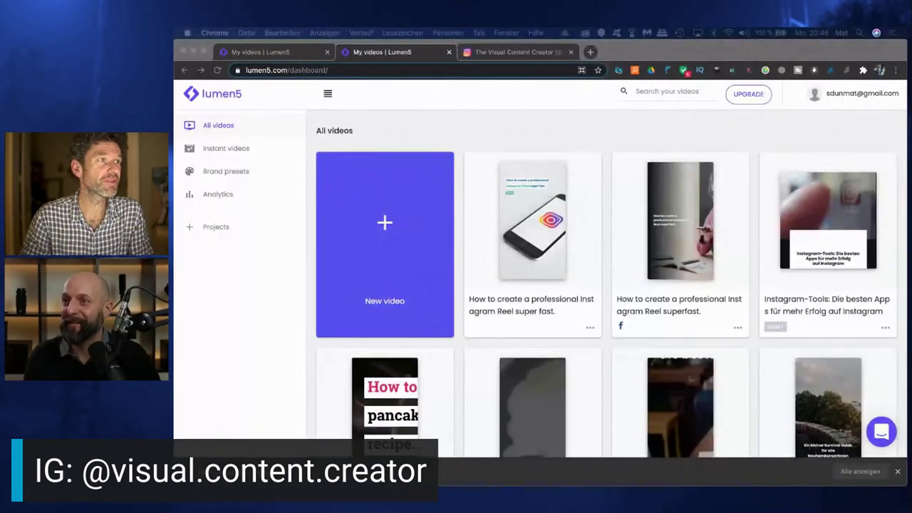
# Watch the Visual Content Creator stories on Instagram, then return to the Lumen5 dashboard
pyautogui.click(512, 52)
pyautogui.click(358, 166)
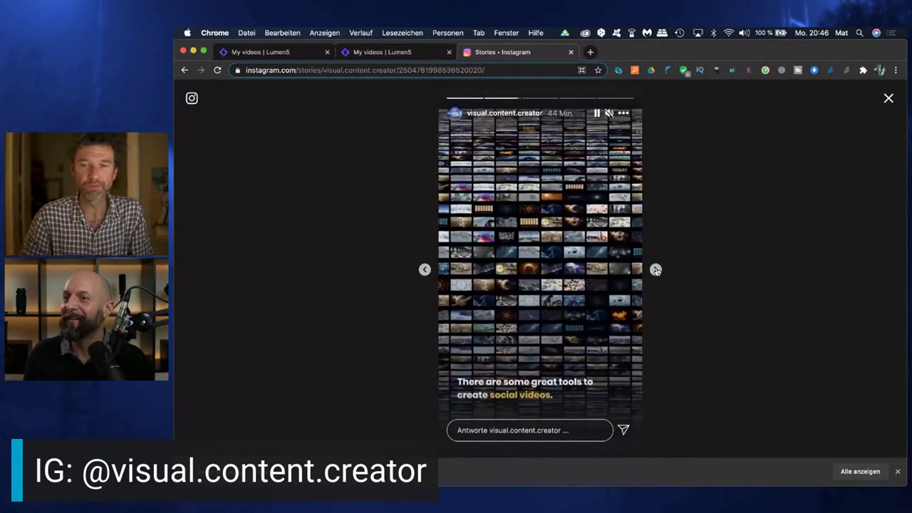
pyautogui.click(656, 270)
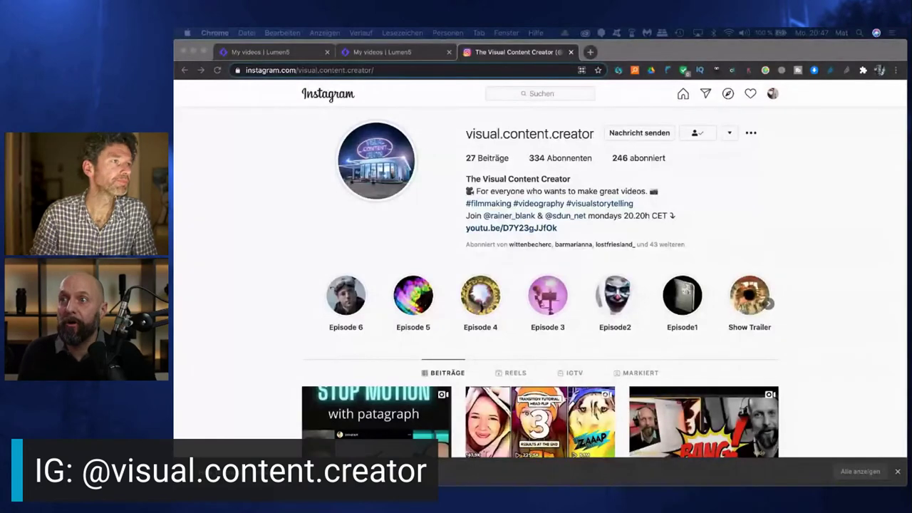
pyautogui.click(383, 55)
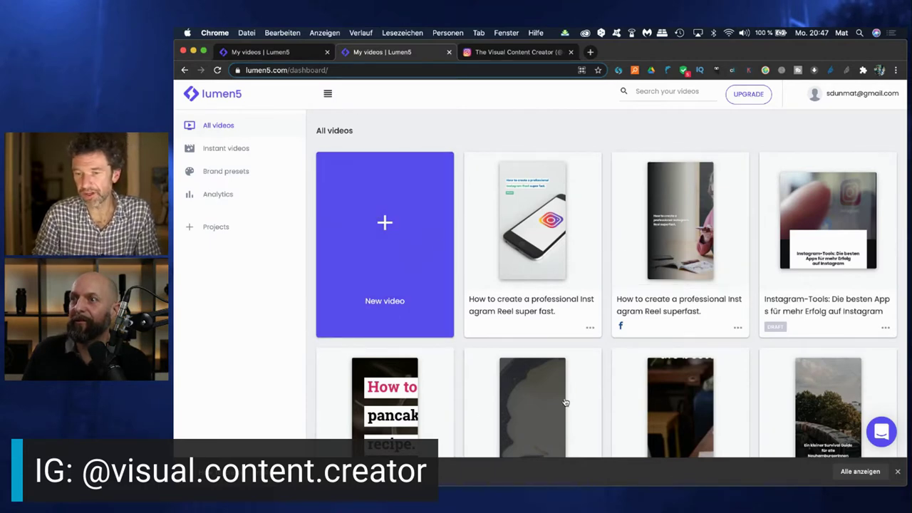
# Start a new video project from the Lumen5 'All videos' dashboard
pyautogui.scroll(-2, 565, 402)
pyautogui.scroll(2, 528, 371)
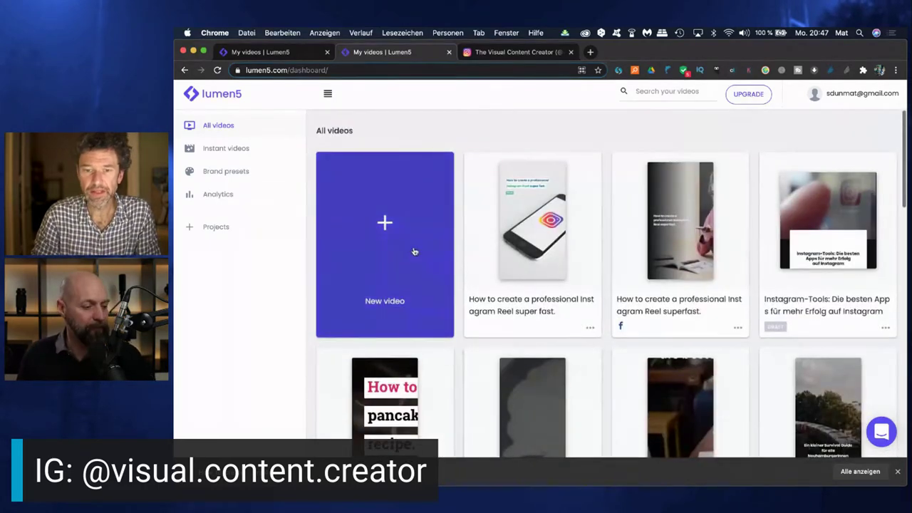
pyautogui.click(381, 234)
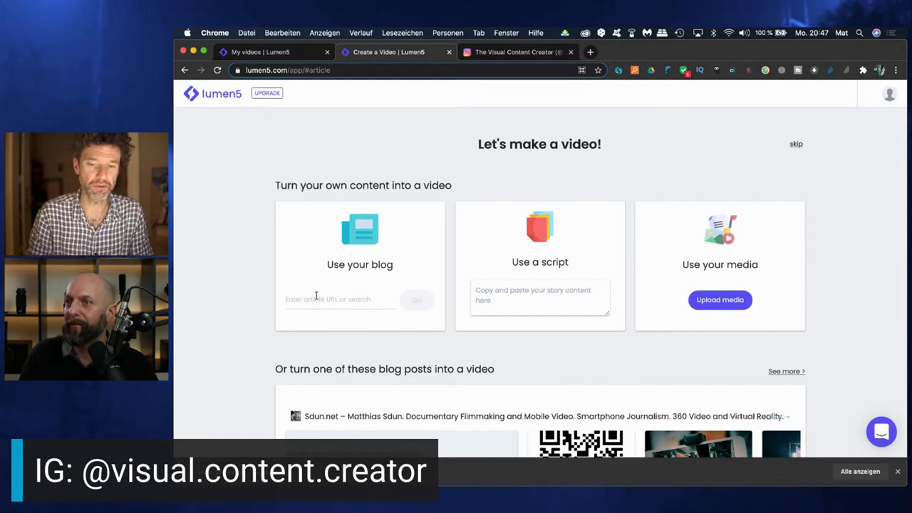
# Paste the prepared Instagram Reel script into the Use a script box
pyautogui.click(491, 293)
pyautogui.hotkey('ctrl', 'v')
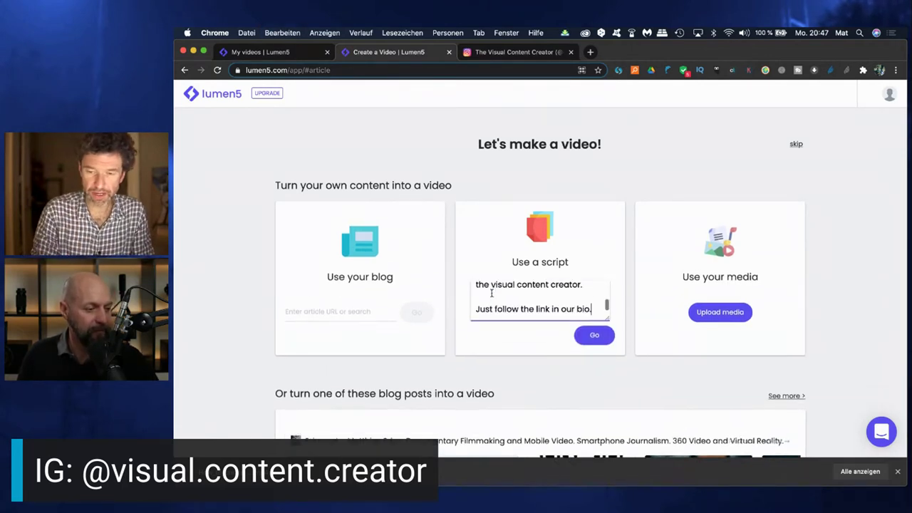
pyautogui.scroll(5, 558, 303)
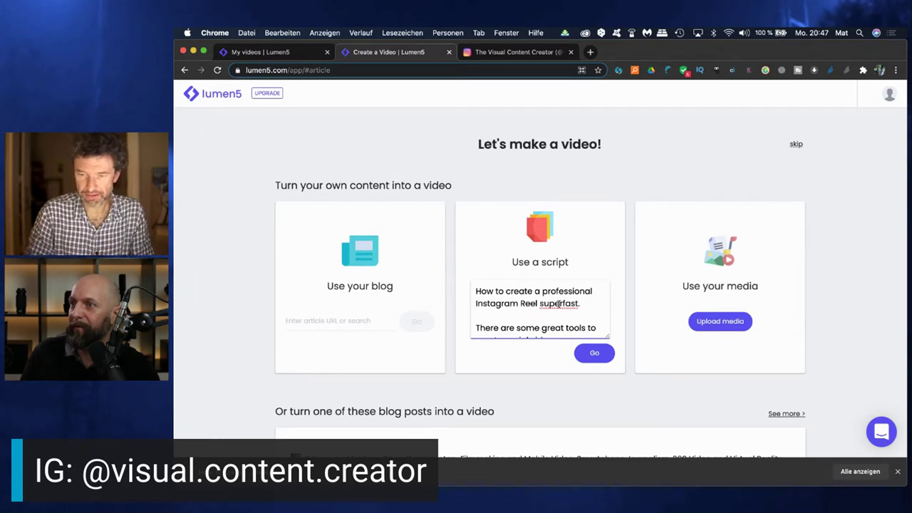
# Correct 'superfast' to 'super fast' and submit the script to build the video
pyautogui.click(559, 303)
pyautogui.scroll(-2, 514, 316)
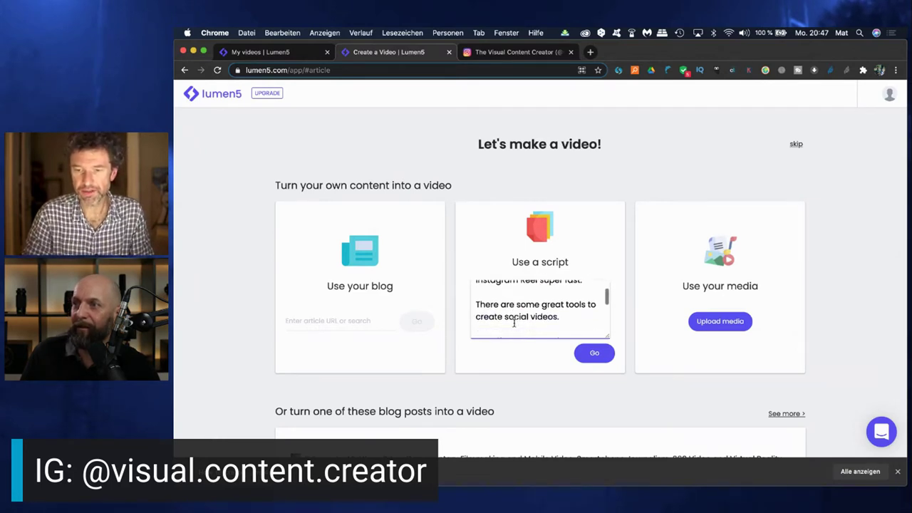
pyautogui.scroll(1, 514, 323)
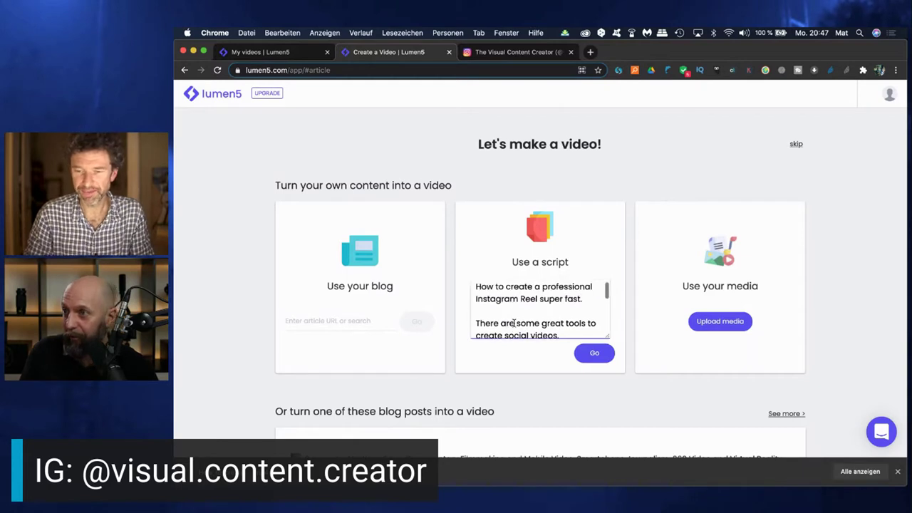
pyautogui.scroll(-1, 518, 317)
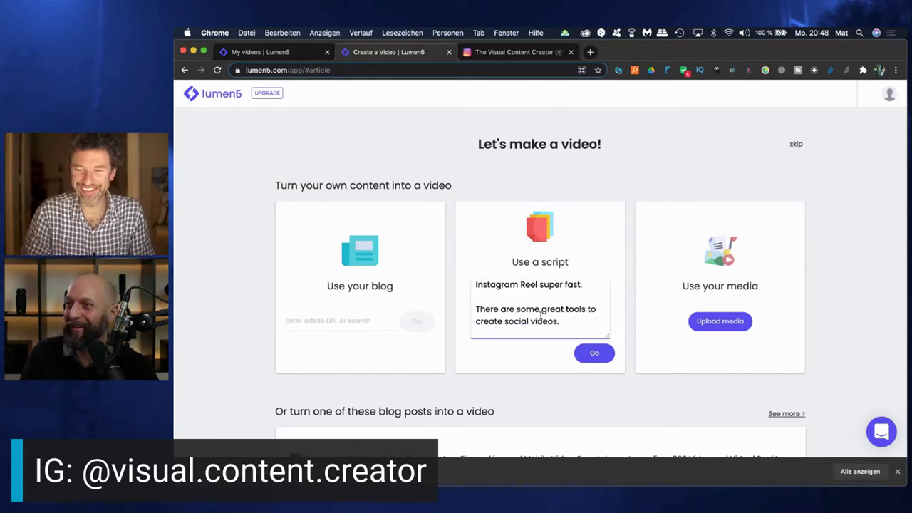
pyautogui.scroll(-1, 542, 322)
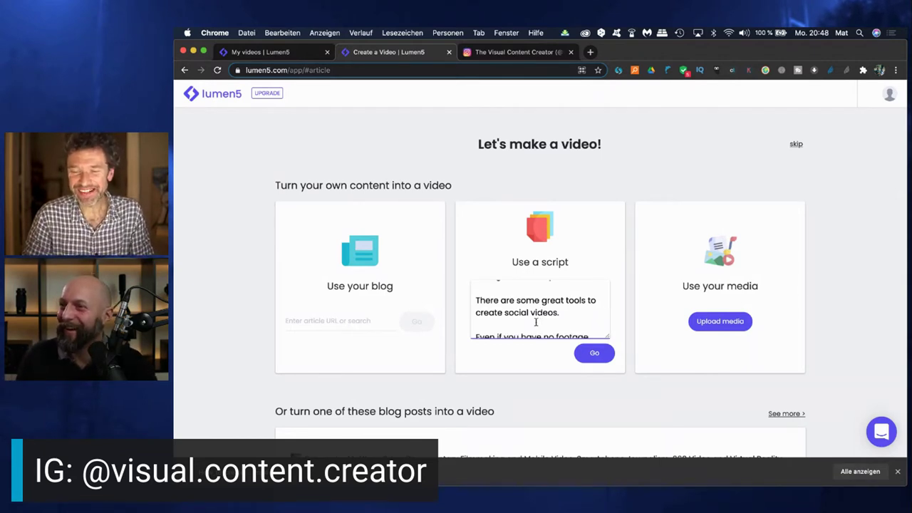
pyautogui.scroll(-1, 540, 325)
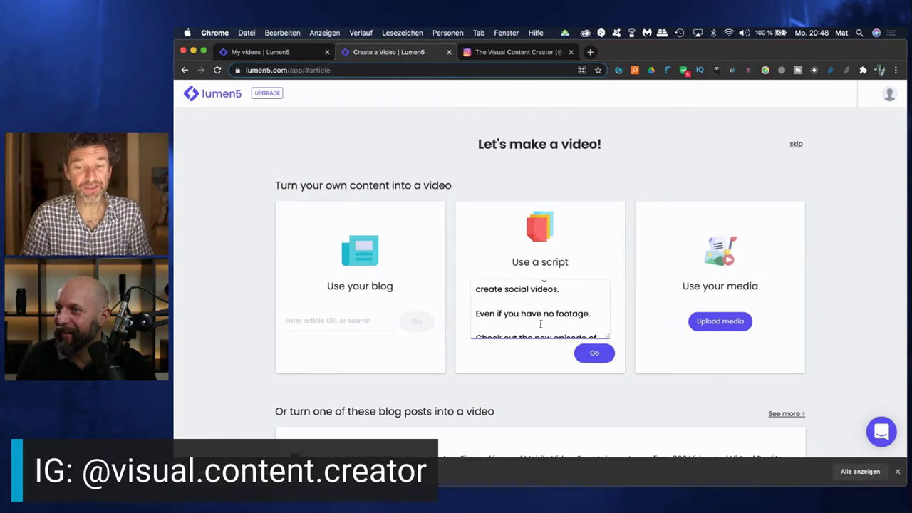
pyautogui.scroll(-1, 540, 324)
pyautogui.scroll(-1, 541, 324)
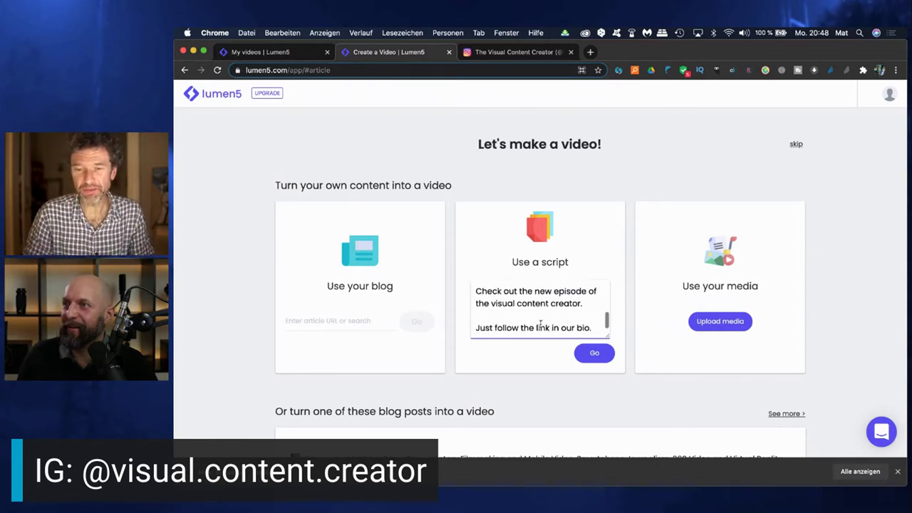
pyautogui.scroll(-1, 540, 324)
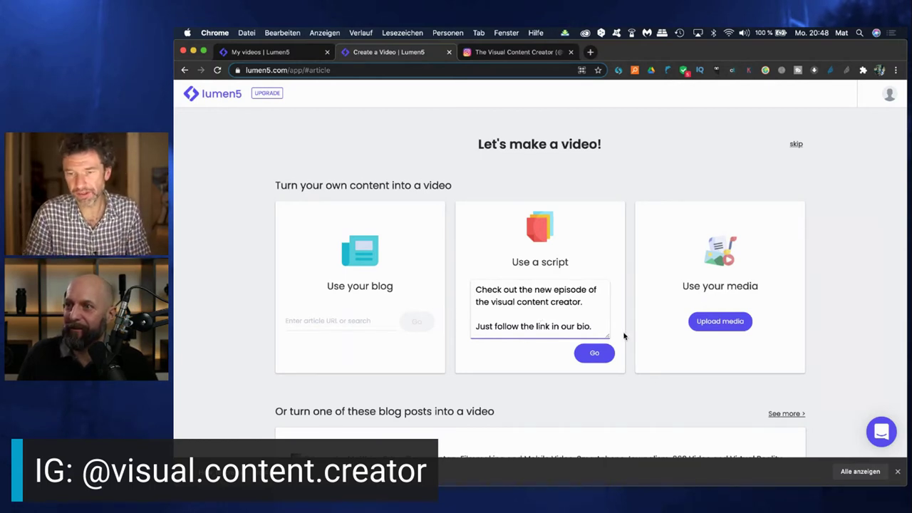
pyautogui.click(593, 353)
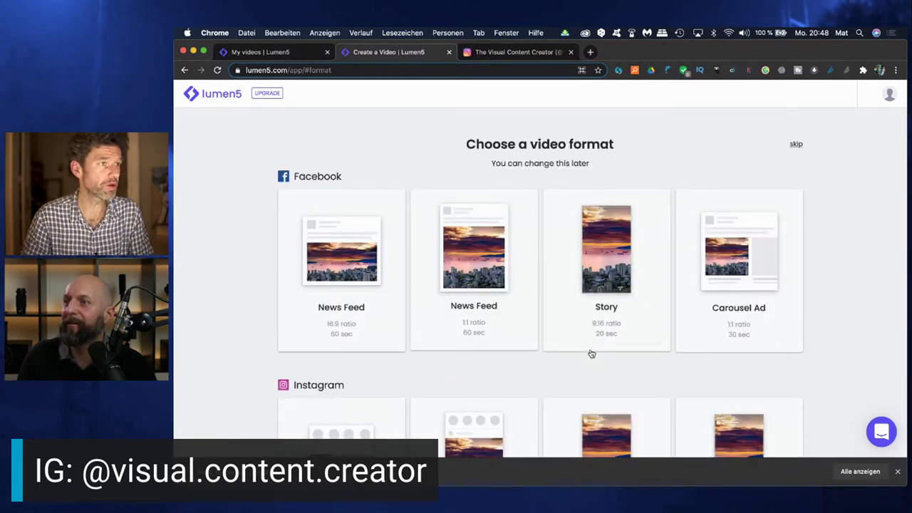
pyautogui.scroll(-1, 444, 314)
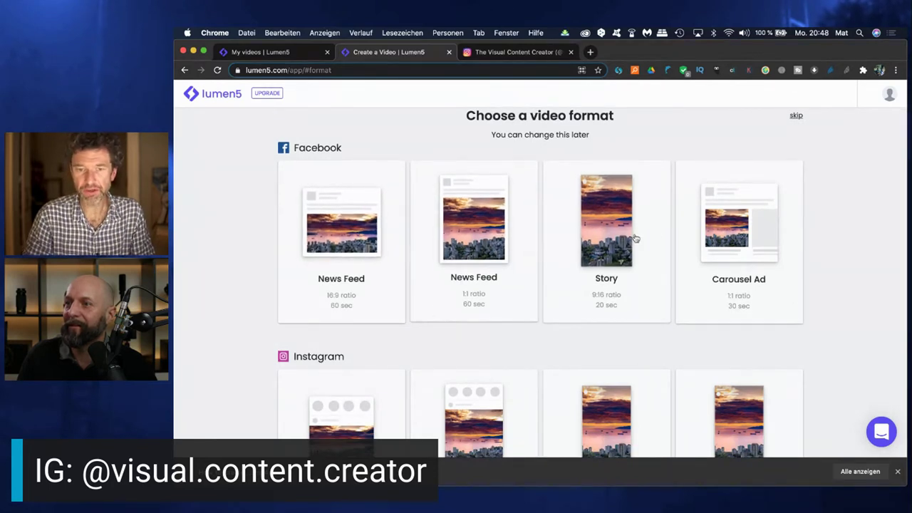
pyautogui.scroll(-1, 655, 236)
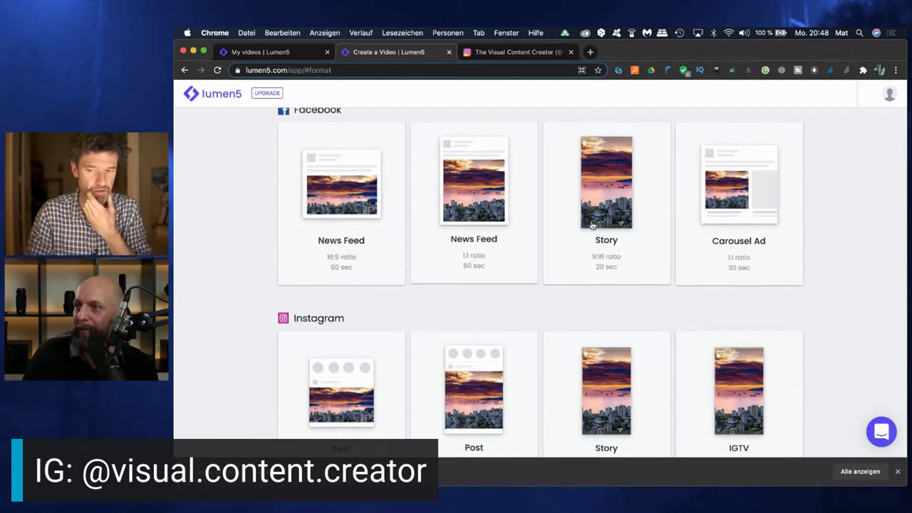
pyautogui.scroll(-4, 568, 254)
pyautogui.scroll(-1, 568, 255)
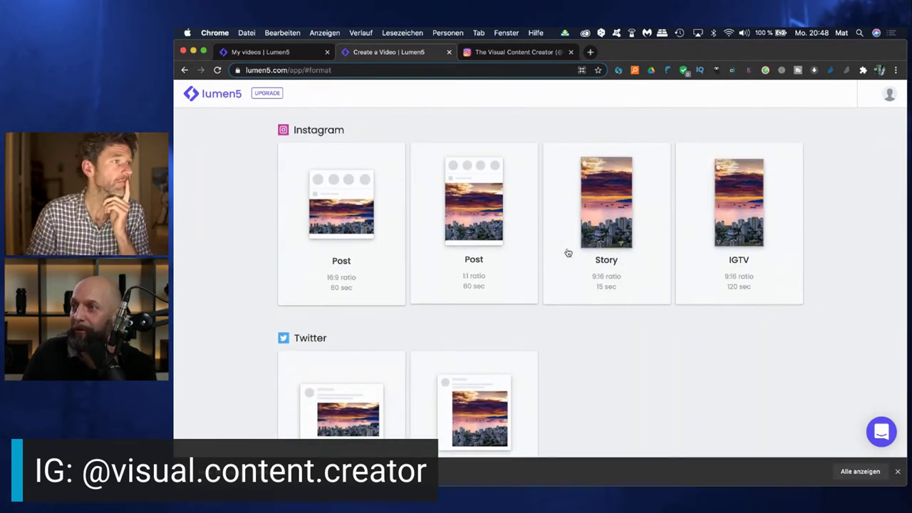
pyautogui.scroll(-5, 562, 320)
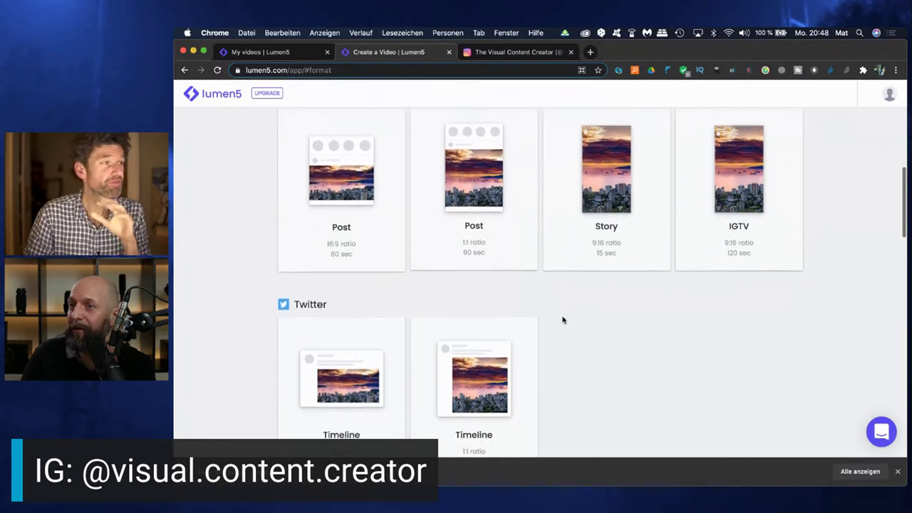
pyautogui.scroll(-14, 562, 320)
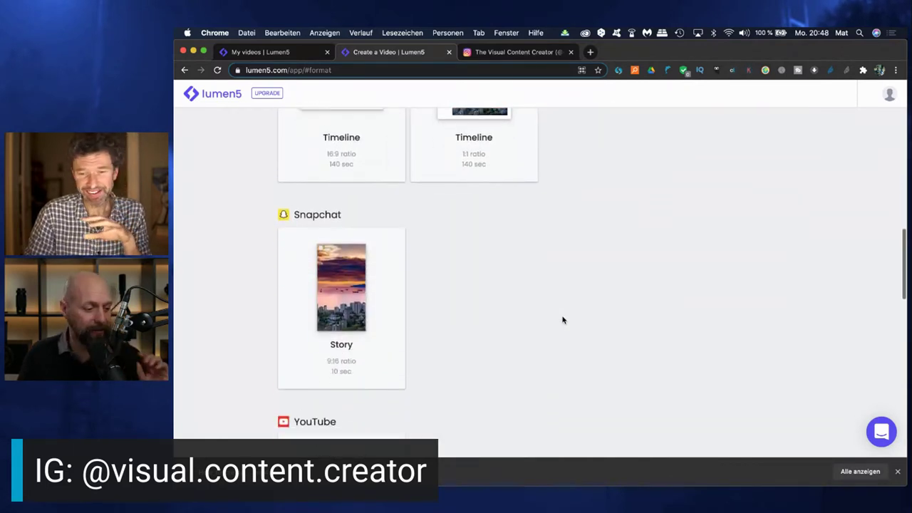
pyautogui.scroll(-5, 562, 320)
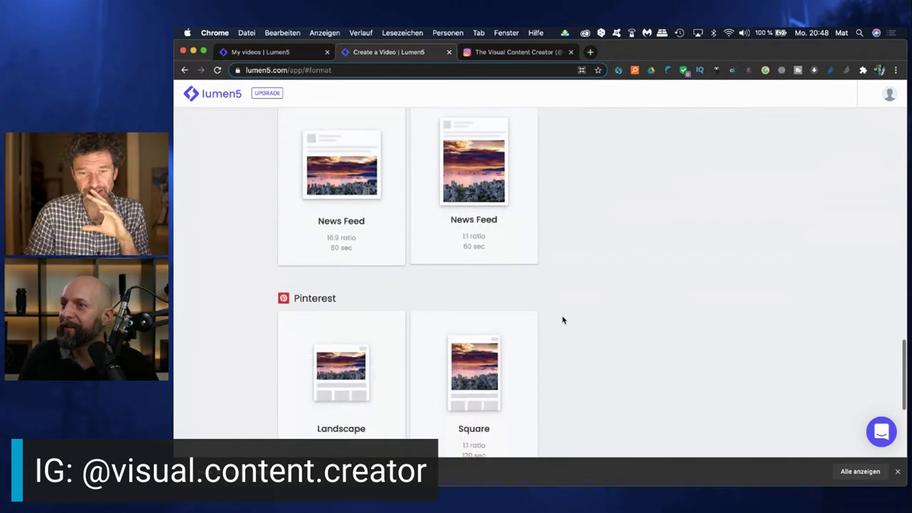
pyautogui.scroll(1, 562, 320)
pyautogui.scroll(-6, 563, 320)
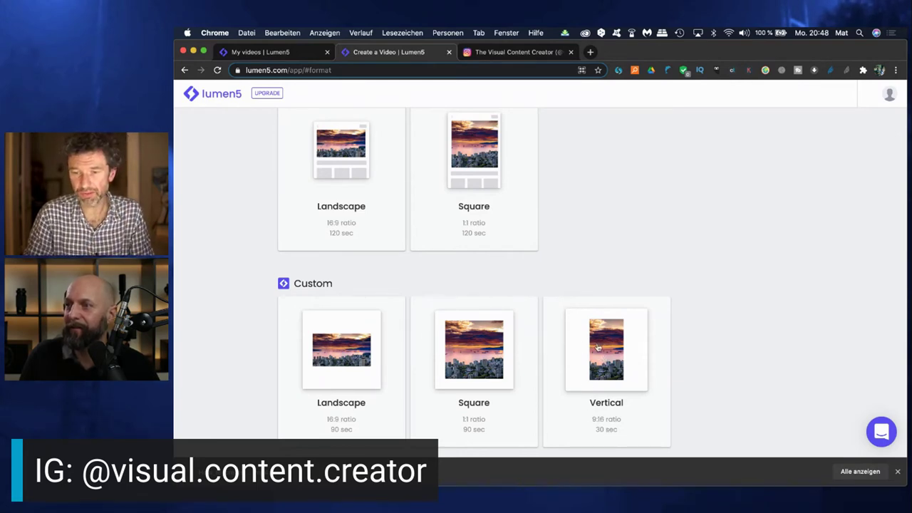
pyautogui.click(590, 346)
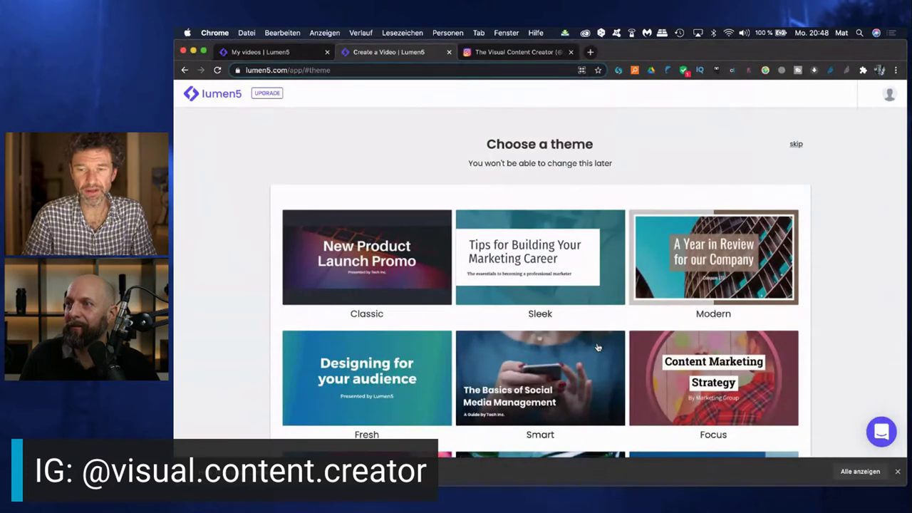
# Preview several theme cards and choose the Lively theme for the vertical video
pyautogui.scroll(-3, 455, 373)
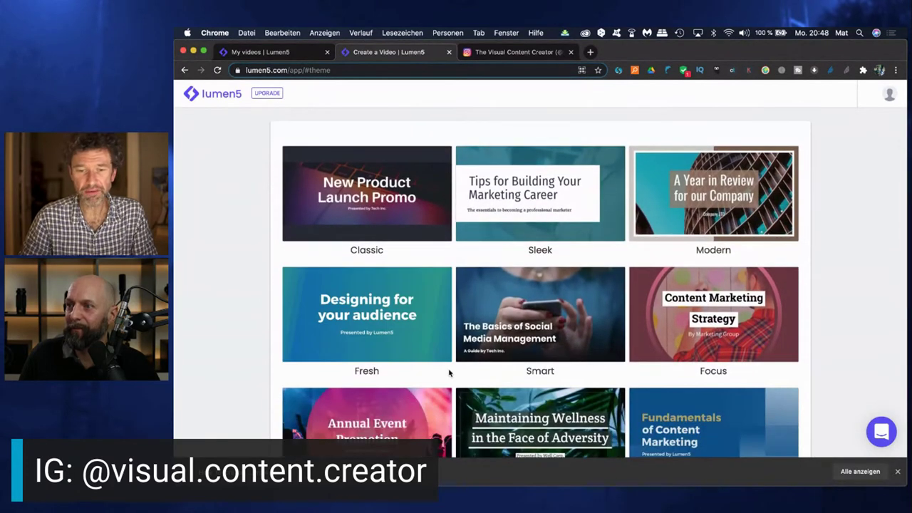
pyautogui.moveTo(403, 329)
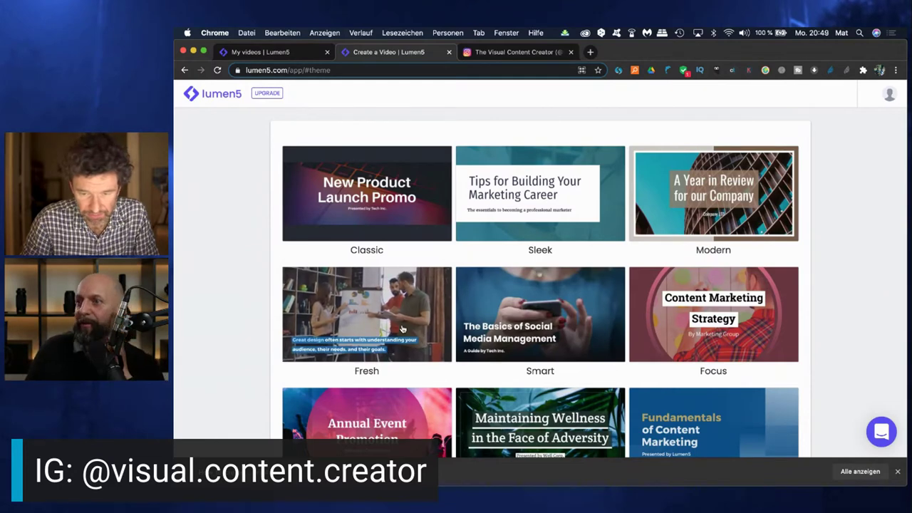
pyautogui.moveTo(517, 321)
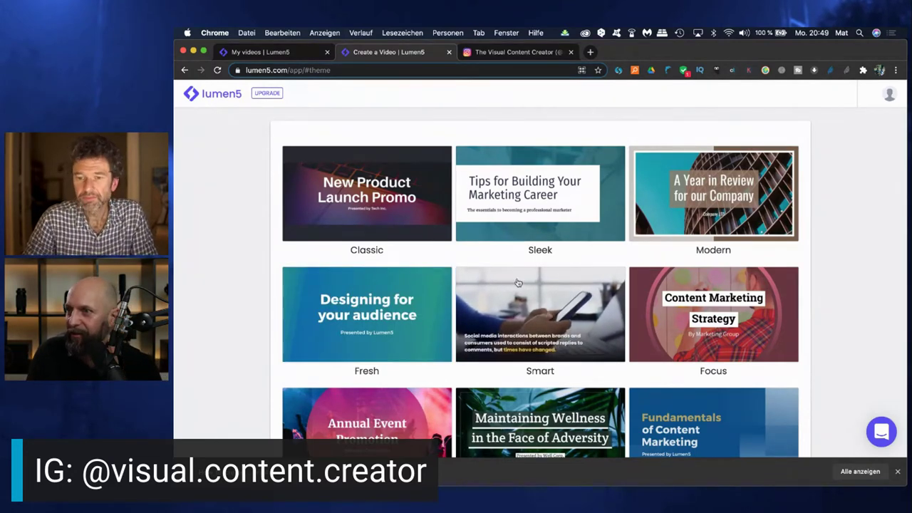
pyautogui.scroll(-2, 524, 312)
pyautogui.scroll(-3, 524, 312)
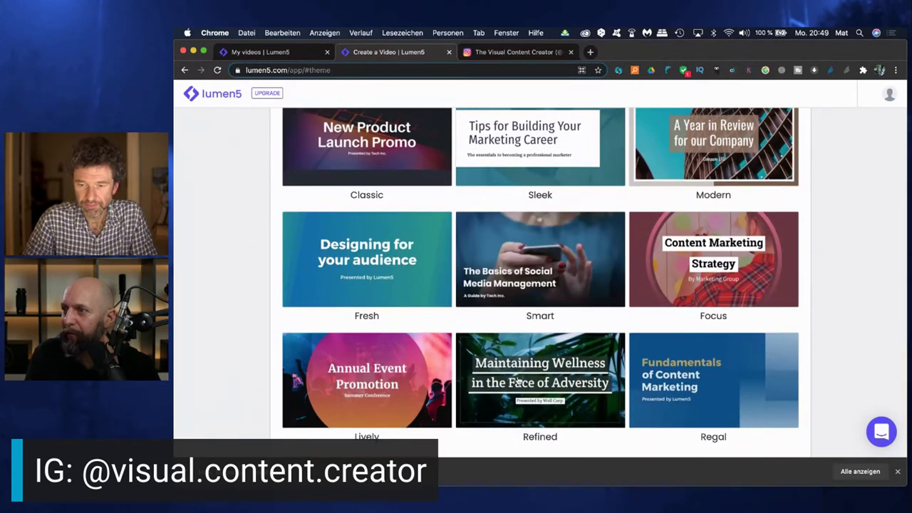
pyautogui.moveTo(518, 381)
pyautogui.scroll(-1, 519, 381)
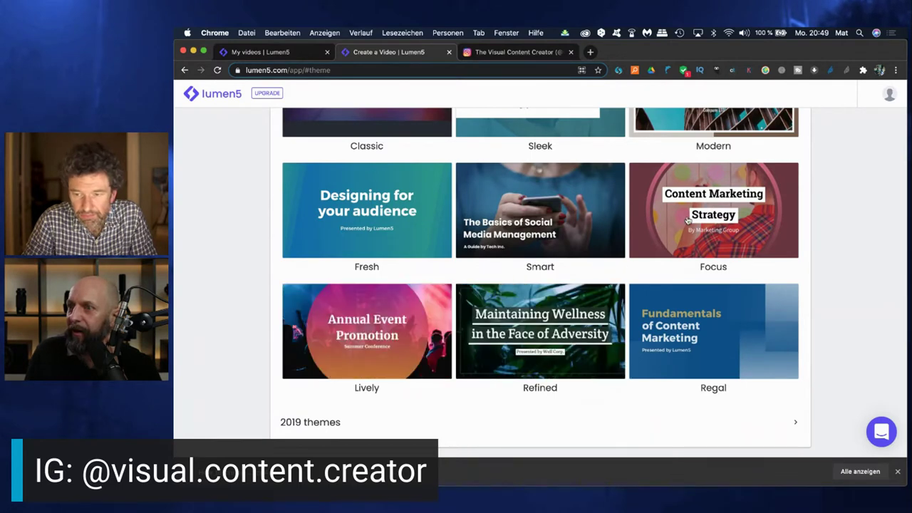
pyautogui.moveTo(688, 221)
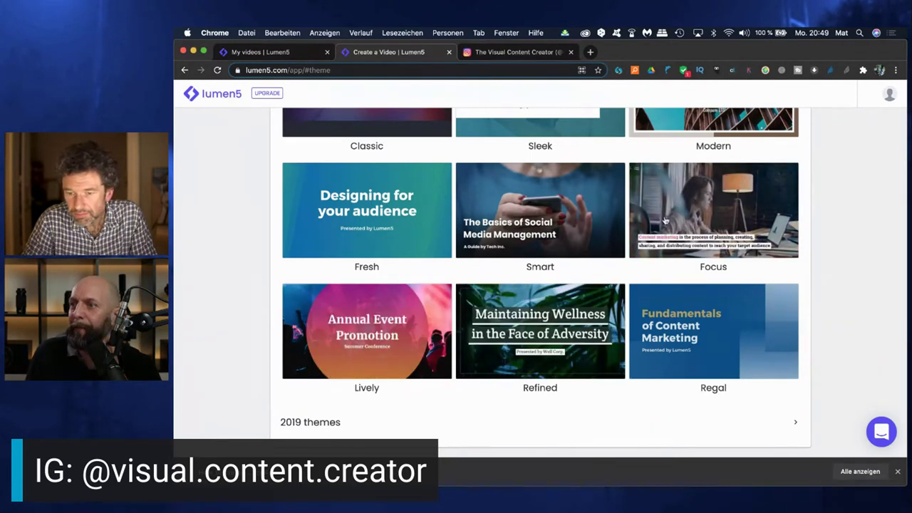
pyautogui.moveTo(595, 217)
pyautogui.scroll(1, 556, 249)
pyautogui.moveTo(388, 363)
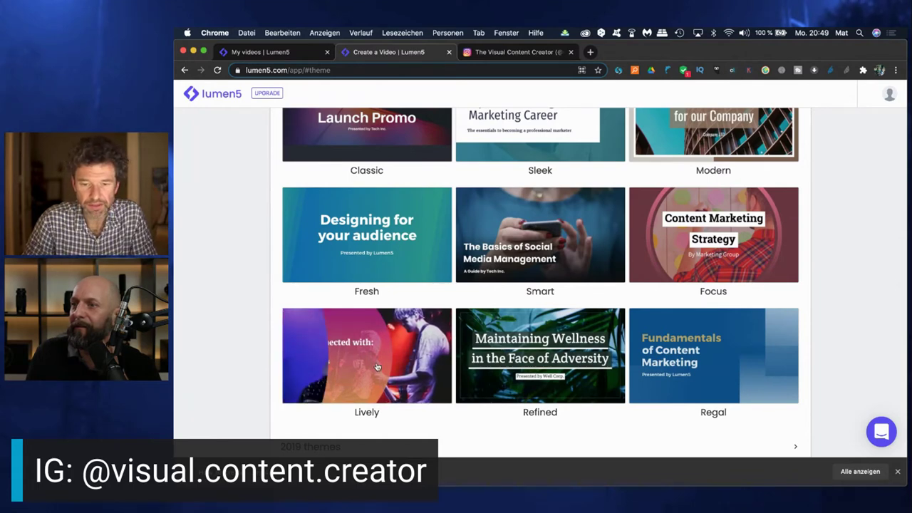
pyautogui.click(377, 367)
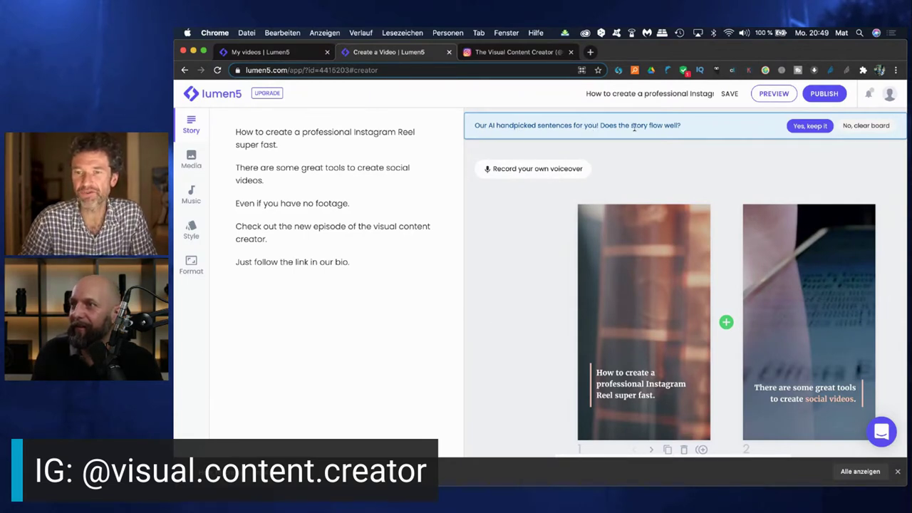
# Review the generated scenes and keep the AI's handpicked story sentences
pyautogui.hscroll(5, 689, 307)
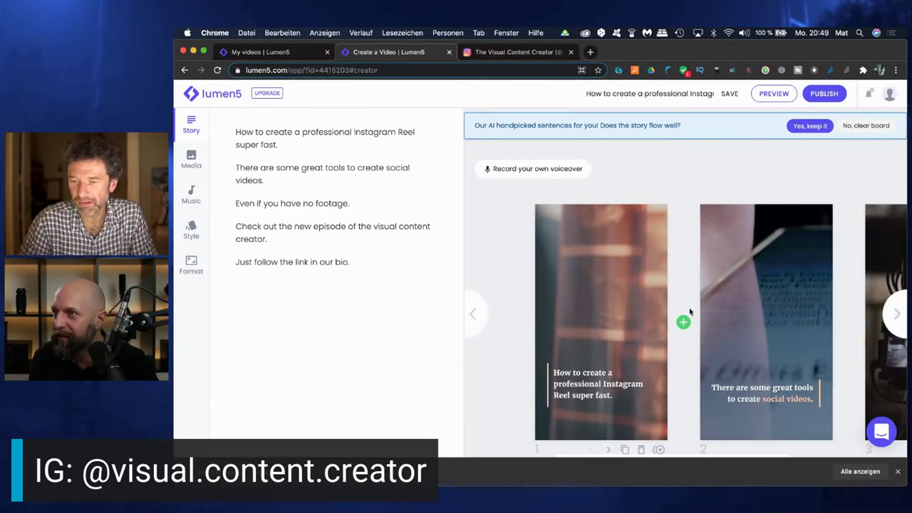
pyautogui.click(809, 127)
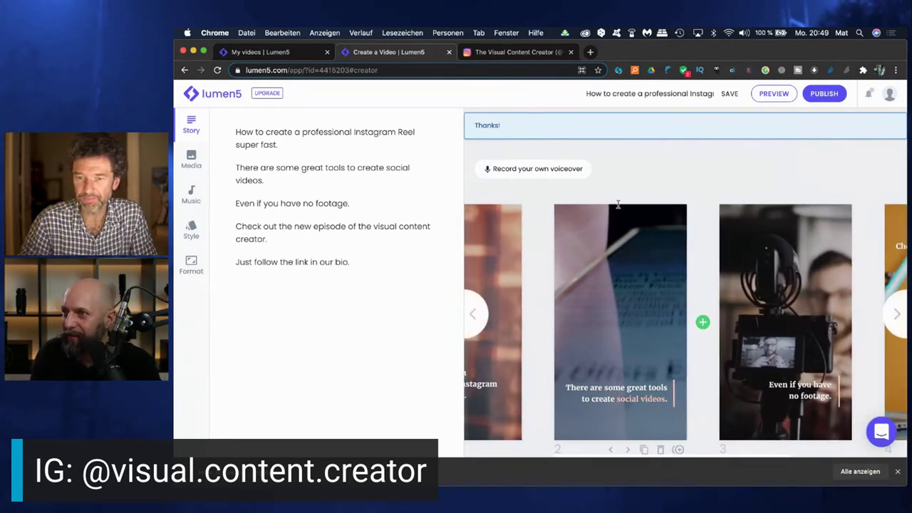
# Scroll back and forth through the five captioned slides to review the scenes
pyautogui.hscroll(5, 670, 283)
pyautogui.hscroll(5, 670, 284)
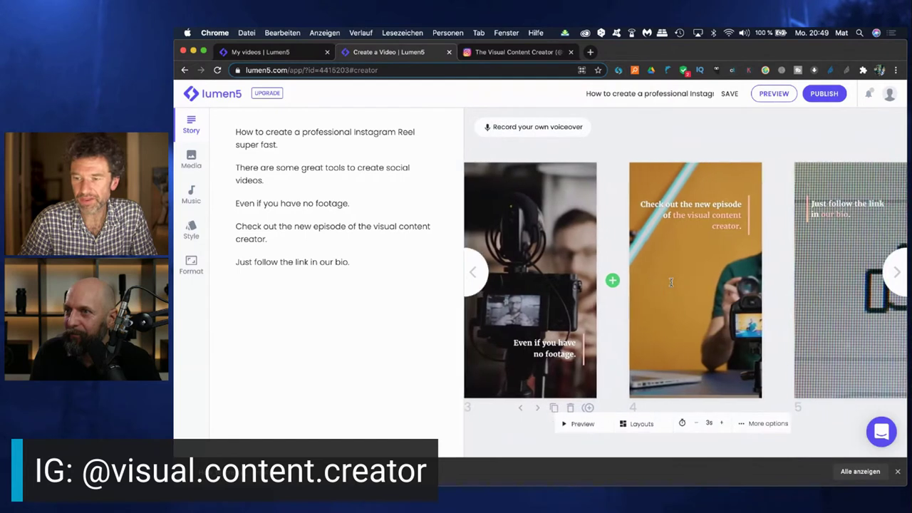
pyautogui.hscroll(-10, 671, 285)
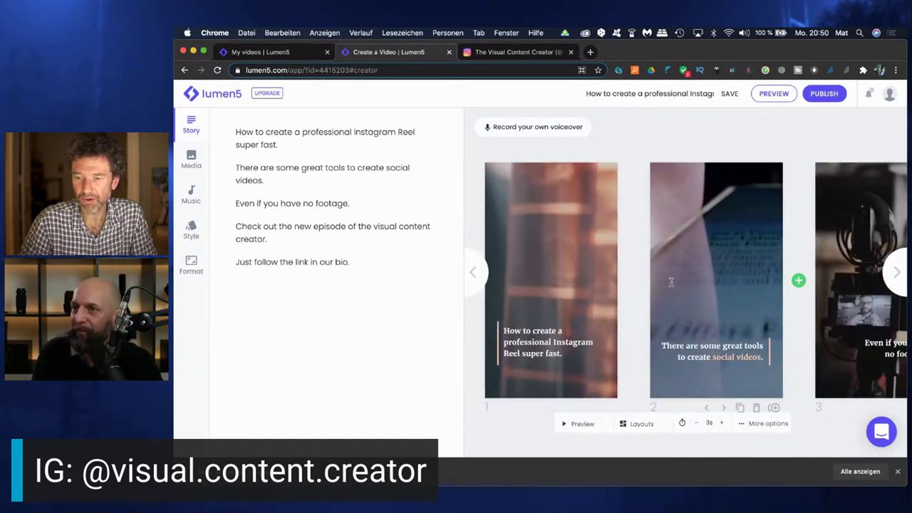
pyautogui.hscroll(7, 576, 288)
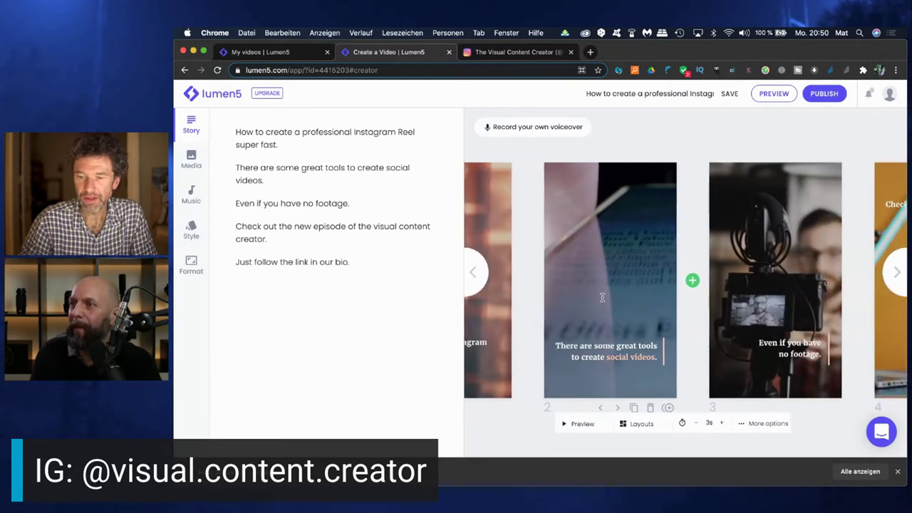
pyautogui.hscroll(8, 602, 297)
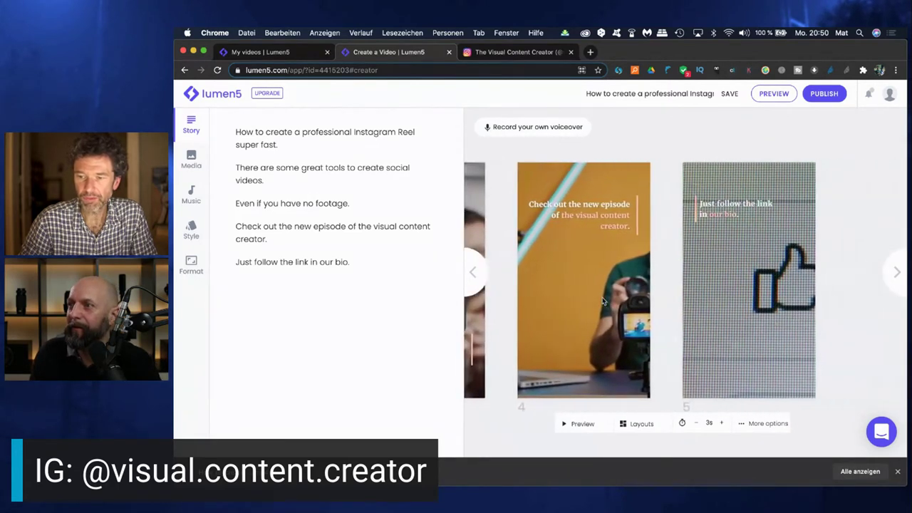
pyautogui.hscroll(-10, 603, 300)
pyautogui.hscroll(-8, 603, 297)
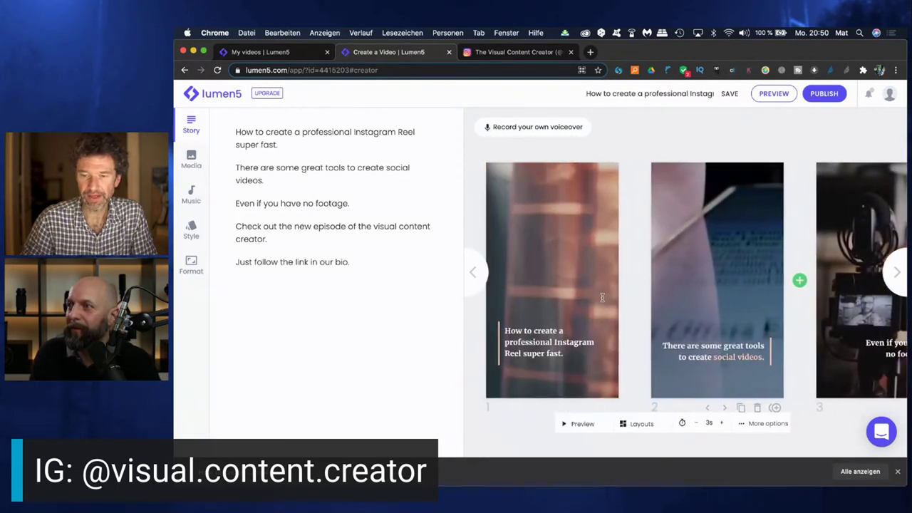
# Select 'Instagram Reel' in slide 1's title, then launch a preview of the reel
pyautogui.click(658, 340)
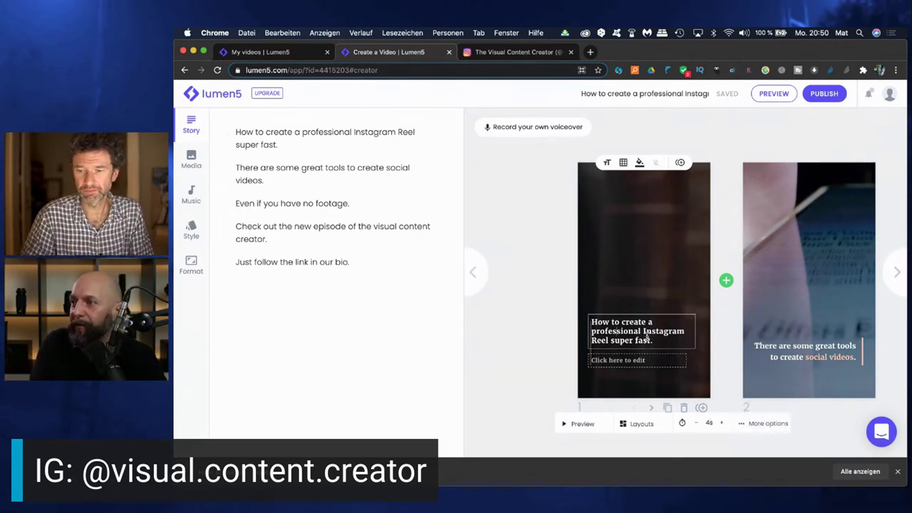
pyautogui.moveTo(643, 330); pyautogui.dragTo(608, 342)
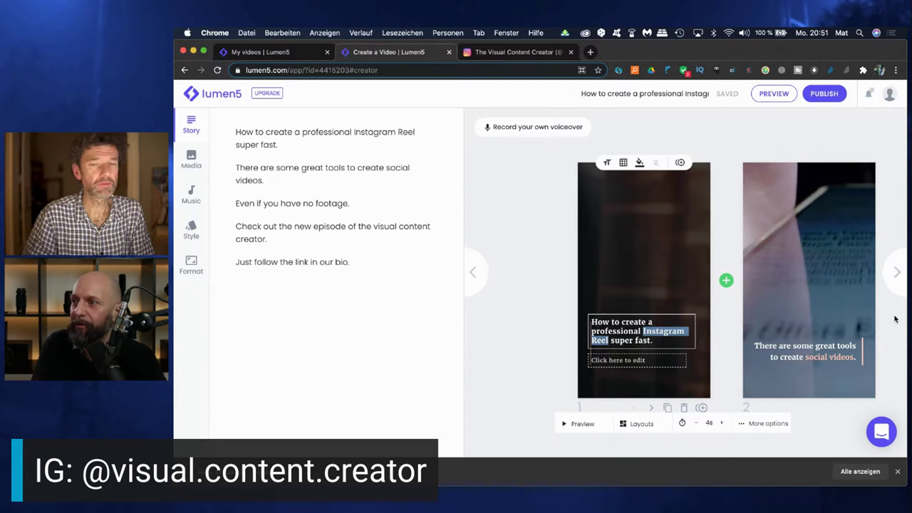
pyautogui.click(769, 97)
# Play the reel preview through to the final slide, then close it
pyautogui.click(773, 97)
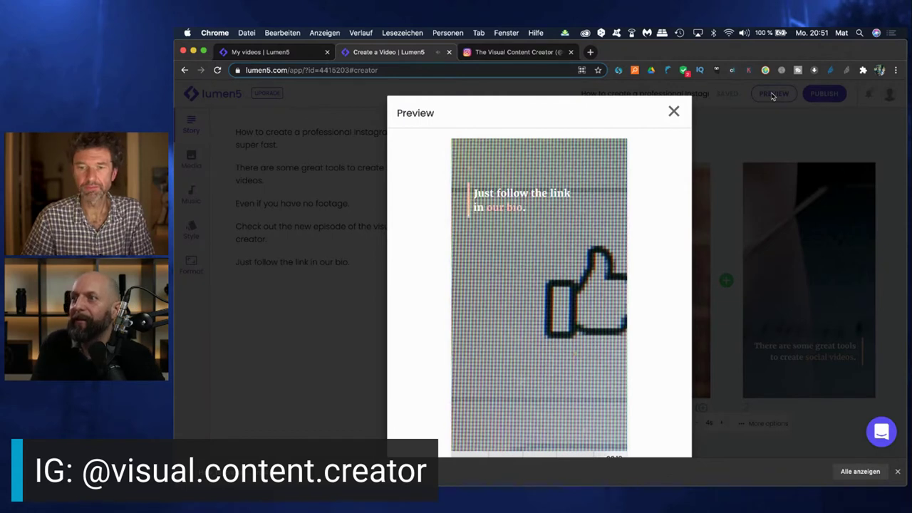
pyautogui.click(674, 113)
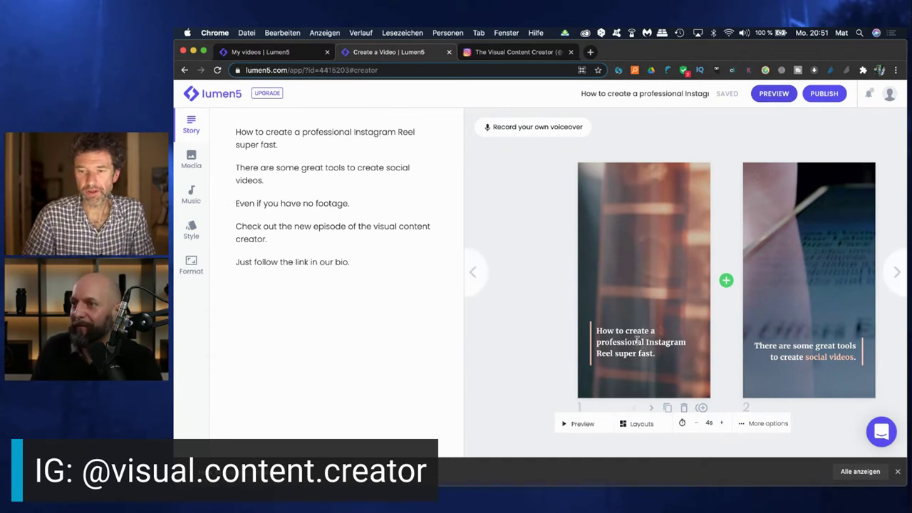
# Apply the accent highlight colour to 'Instagram Reel' in slide 1's caption
pyautogui.click(635, 344)
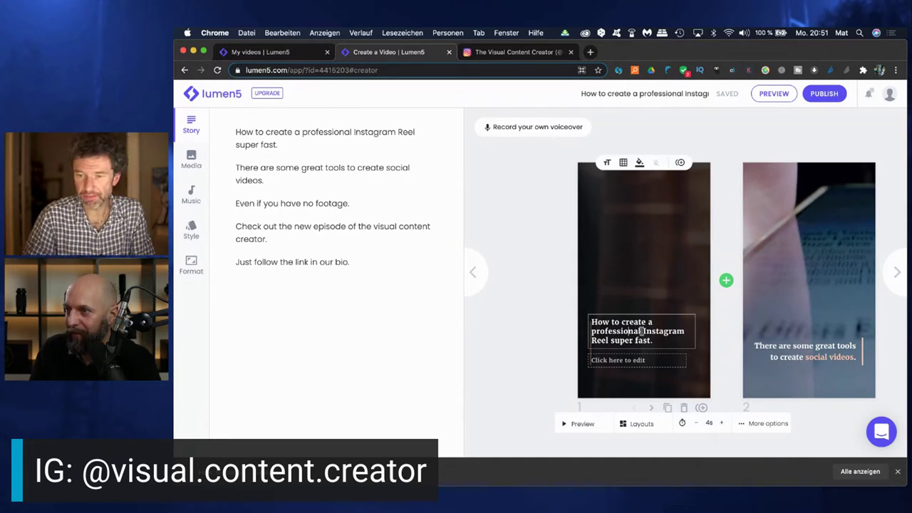
pyautogui.moveTo(643, 330); pyautogui.dragTo(609, 341)
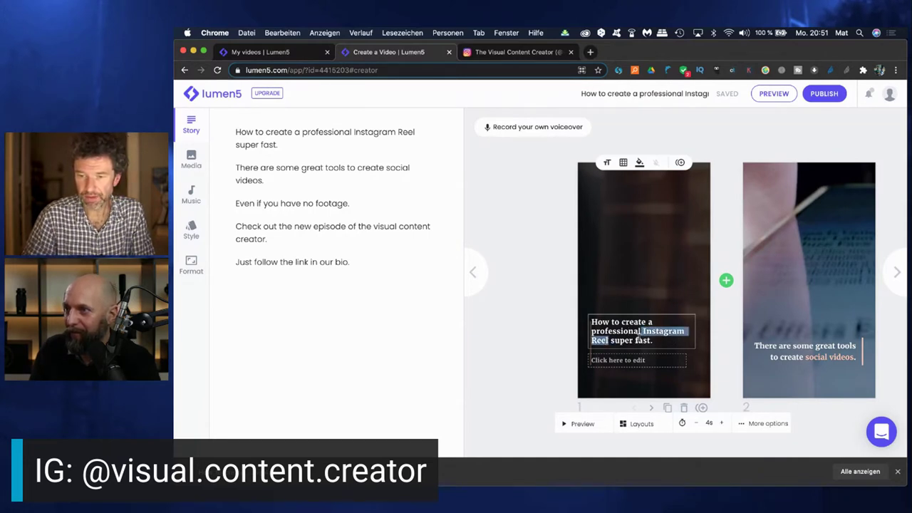
pyautogui.click(624, 164)
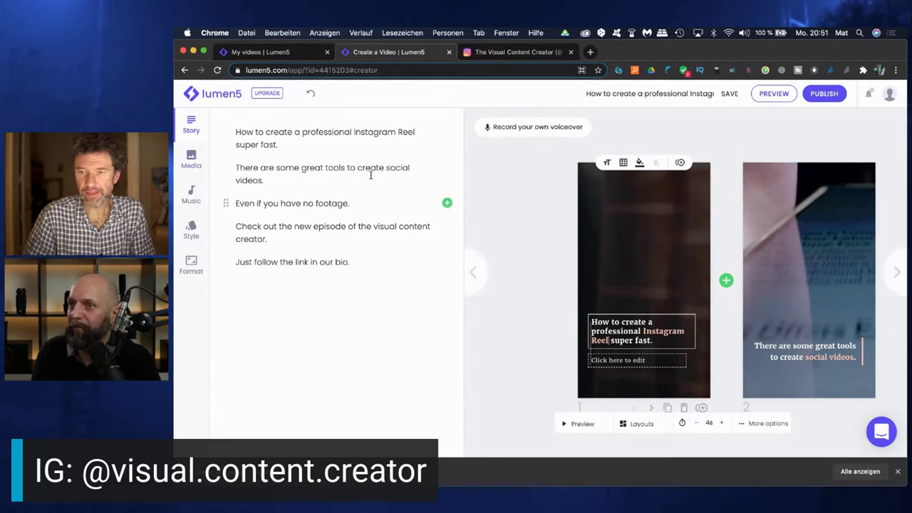
# Make the stock photo of a phone showing the Instagram logo slide 1's background
pyautogui.click(189, 162)
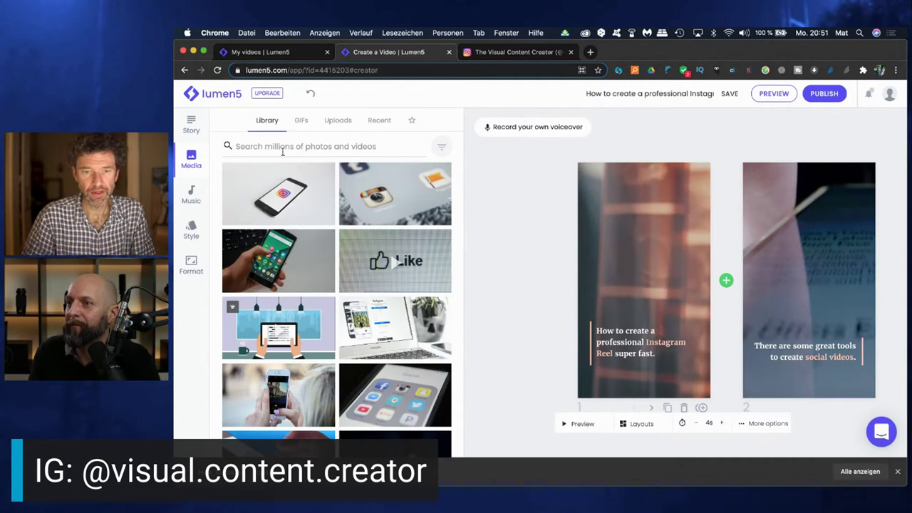
pyautogui.click(253, 147)
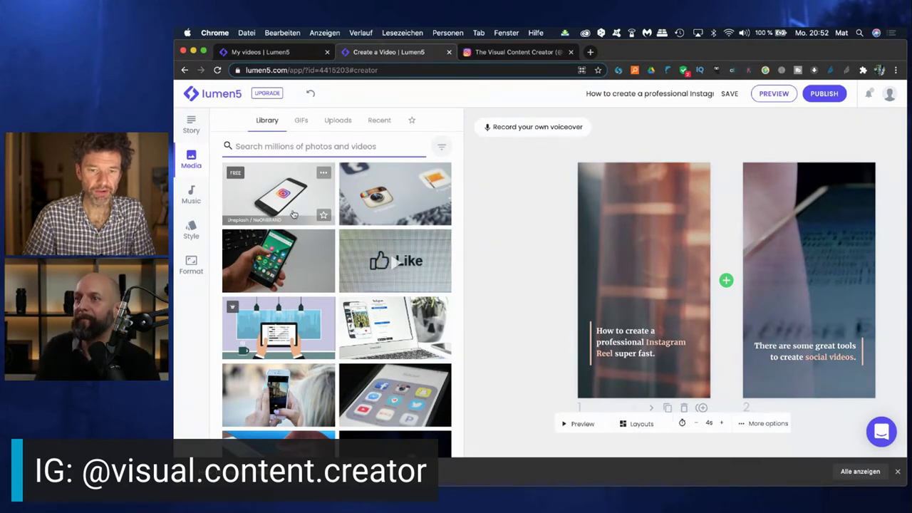
pyautogui.moveTo(284, 192); pyautogui.dragTo(631, 242)
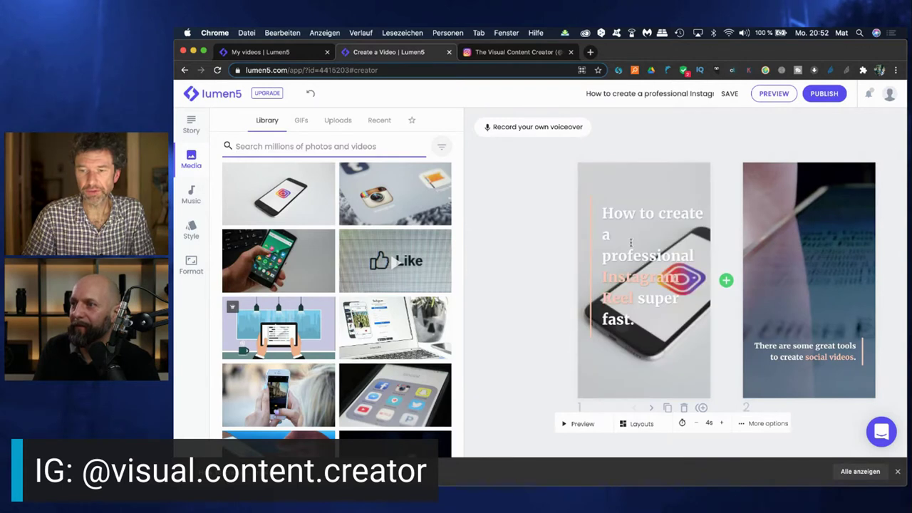
pyautogui.hscroll(3, 567, 263)
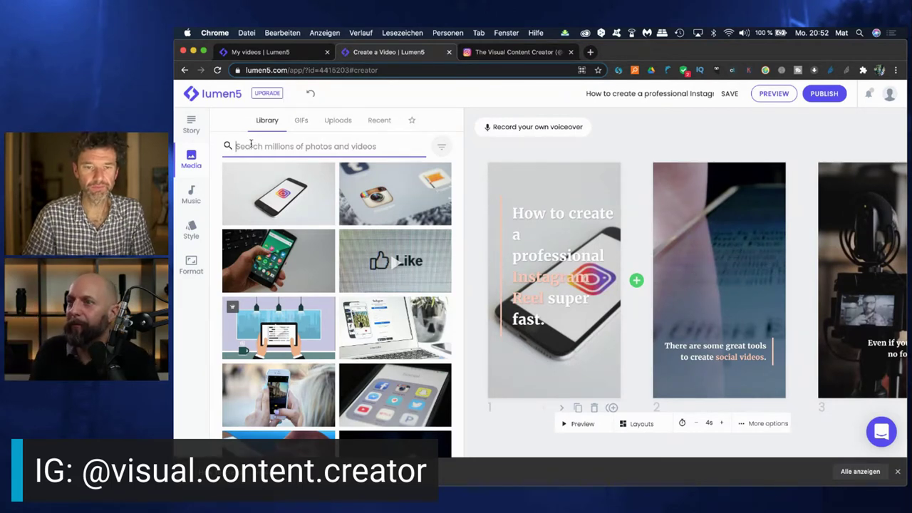
# Search the stock media library for 'video' and scroll through the clips
pyautogui.write('video')
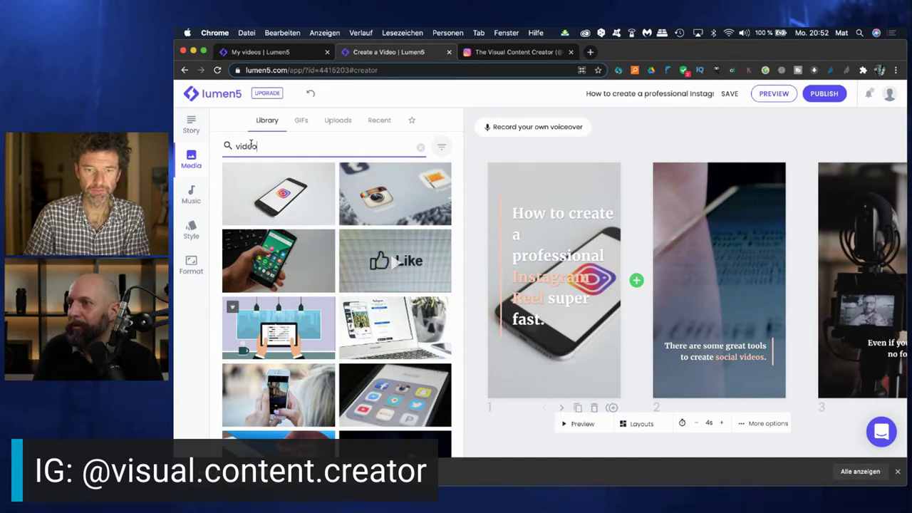
pyautogui.press('Return')
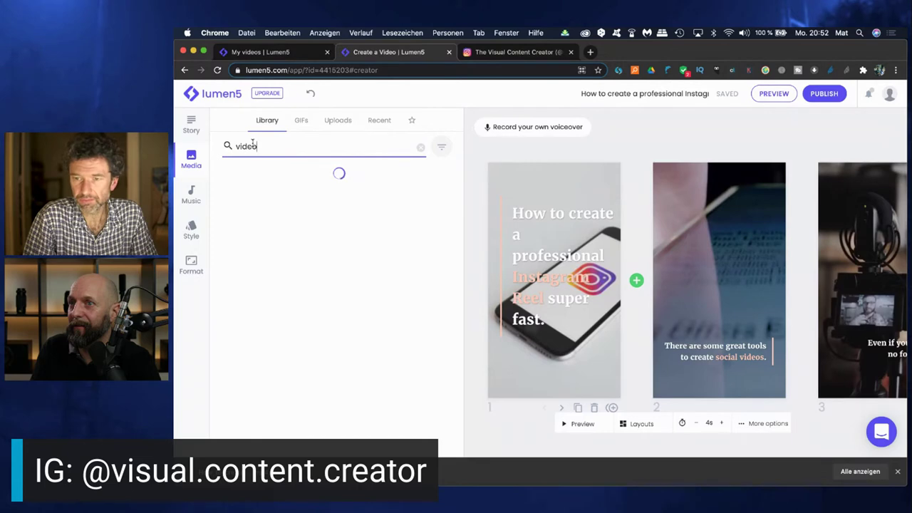
pyautogui.scroll(-1, 304, 240)
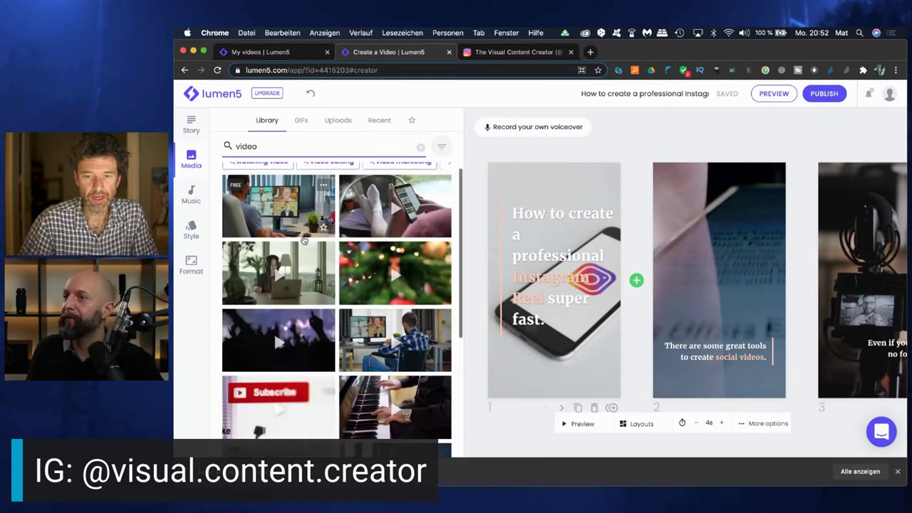
pyautogui.scroll(-5, 304, 240)
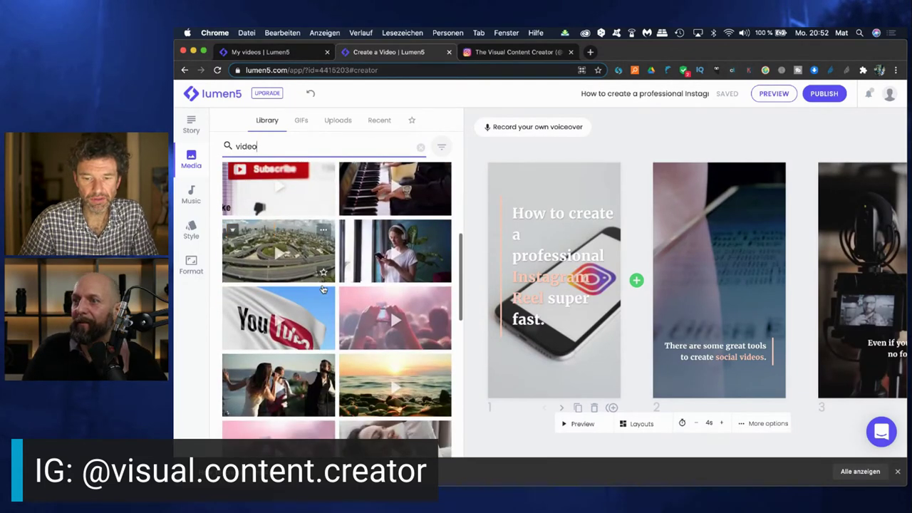
pyautogui.scroll(-15, 323, 290)
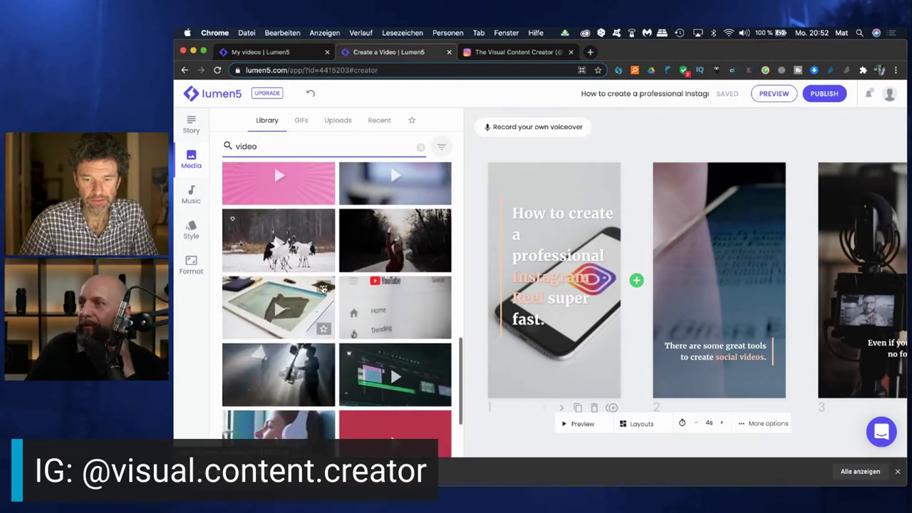
pyautogui.scroll(-3, 322, 290)
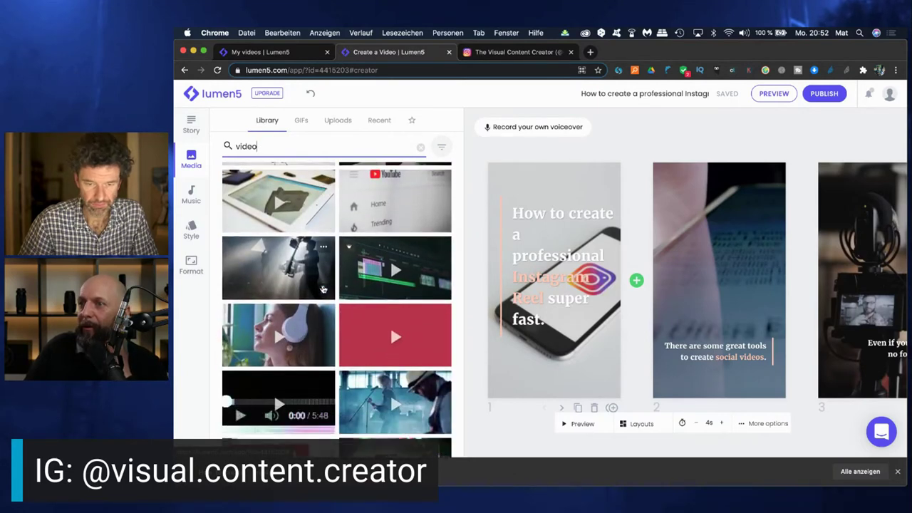
pyautogui.scroll(-15, 322, 290)
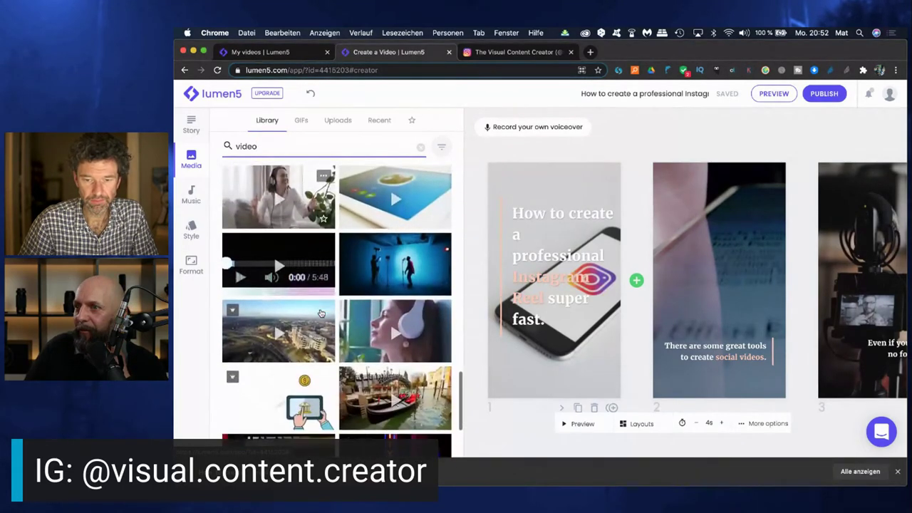
pyautogui.scroll(-4, 321, 313)
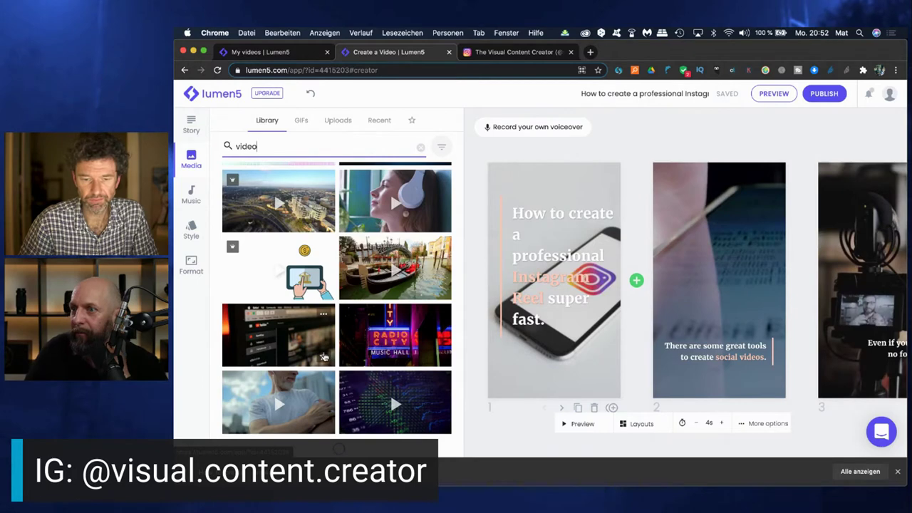
pyautogui.scroll(-10, 328, 364)
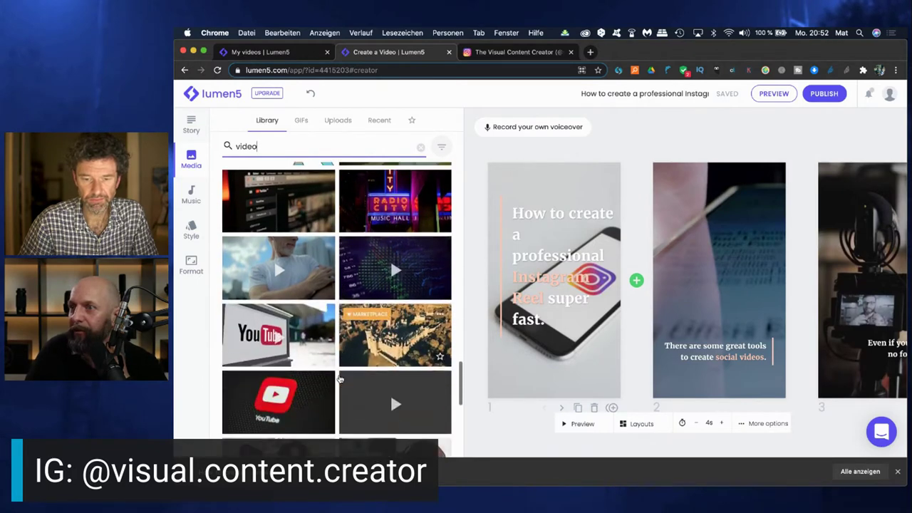
# Browse further down the 'video' results, then select the search term to replace it
pyautogui.scroll(-4, 340, 380)
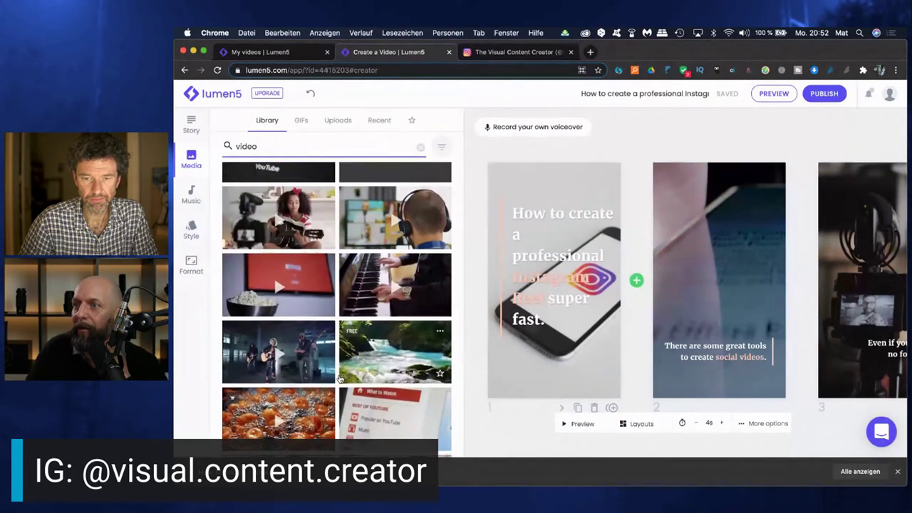
pyautogui.scroll(-1, 340, 380)
pyautogui.scroll(-1, 340, 380)
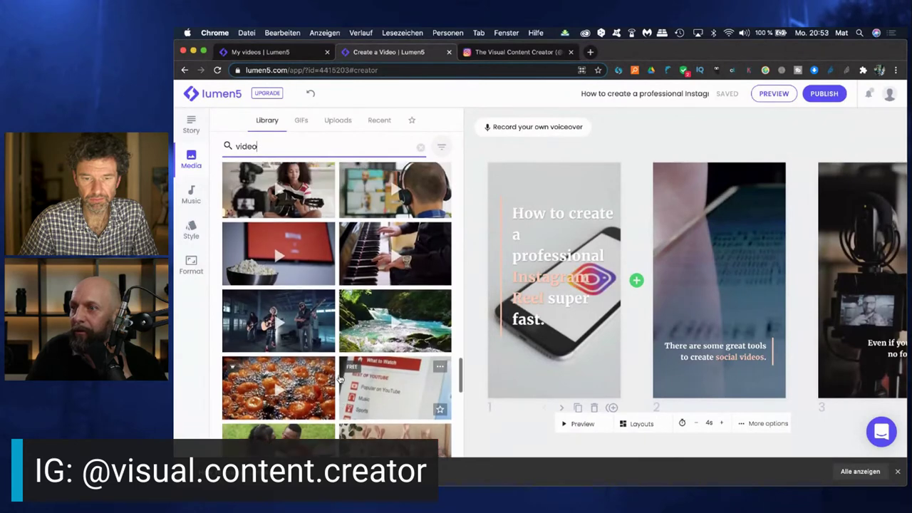
pyautogui.scroll(-2, 340, 379)
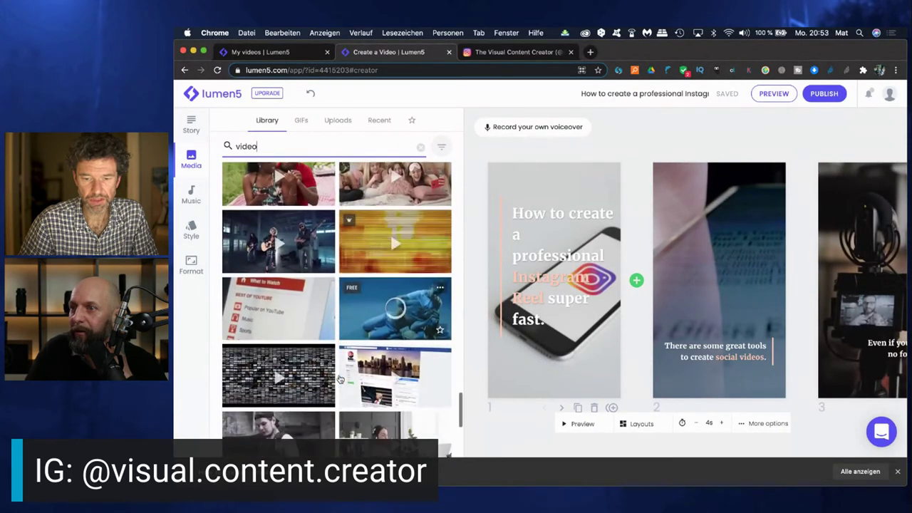
pyautogui.scroll(-6, 340, 380)
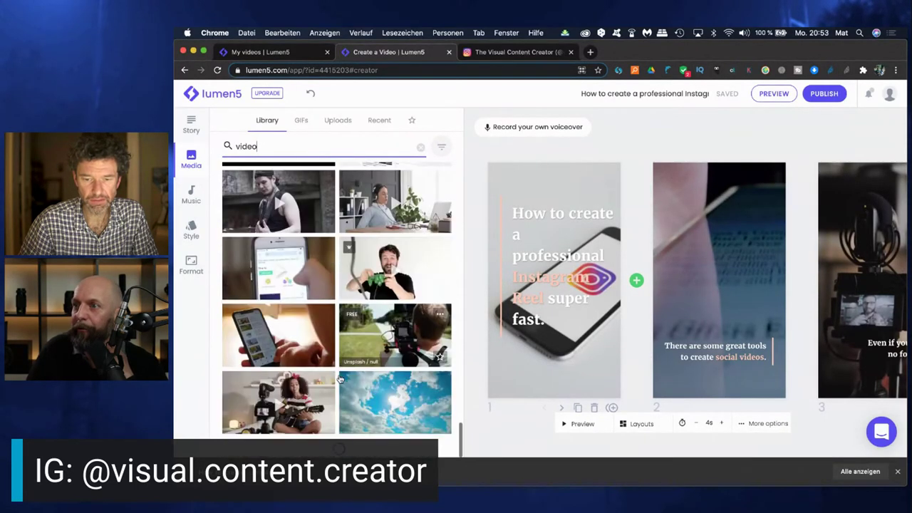
pyautogui.scroll(-7, 339, 380)
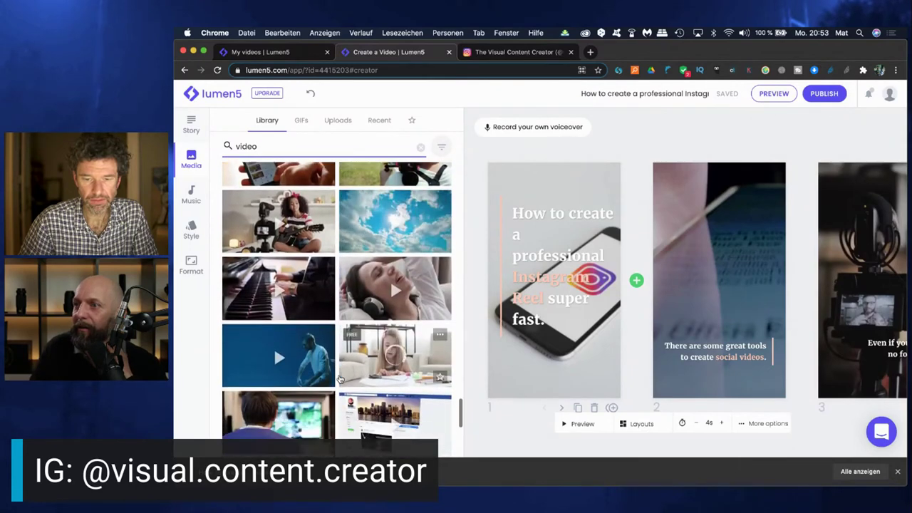
pyautogui.scroll(-15, 340, 380)
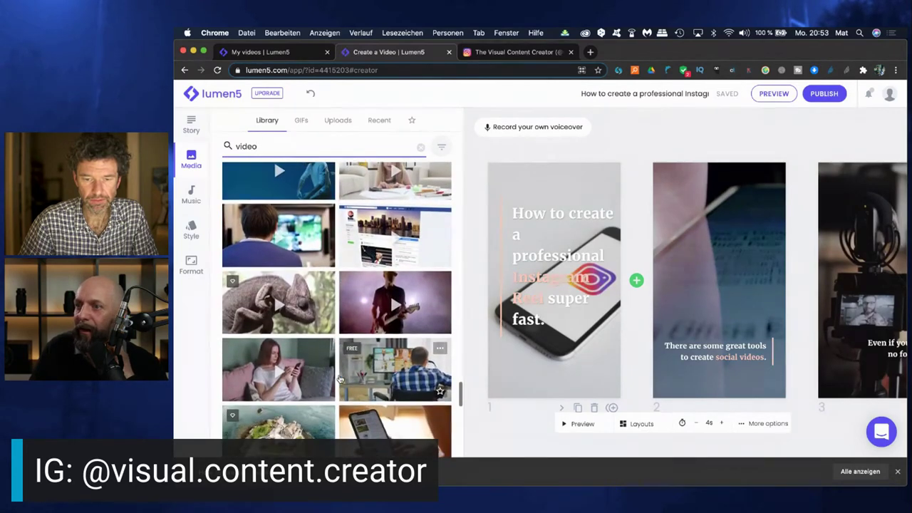
pyautogui.scroll(-1, 340, 379)
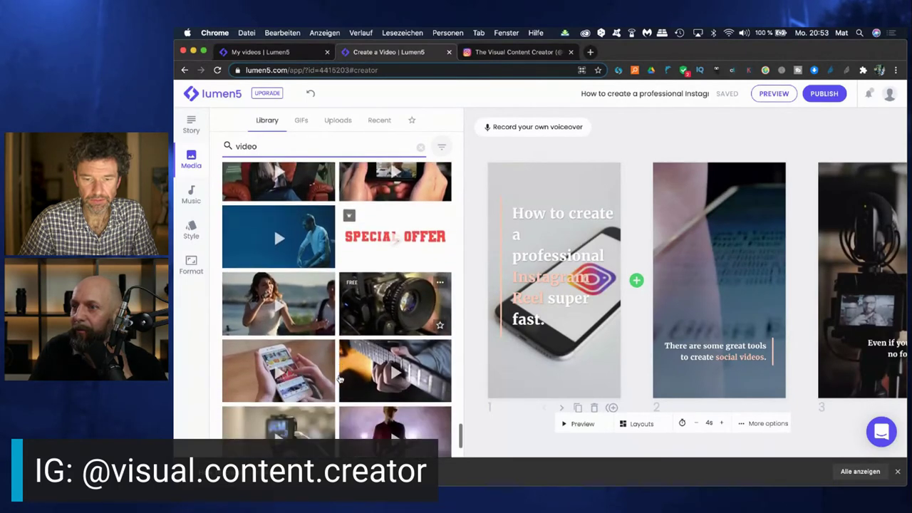
pyautogui.scroll(-2, 340, 380)
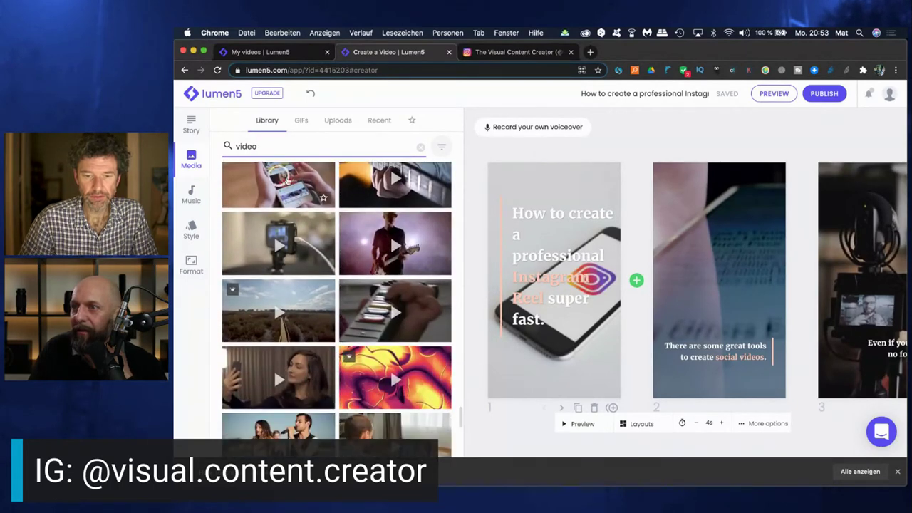
pyautogui.doubleClick(273, 144)
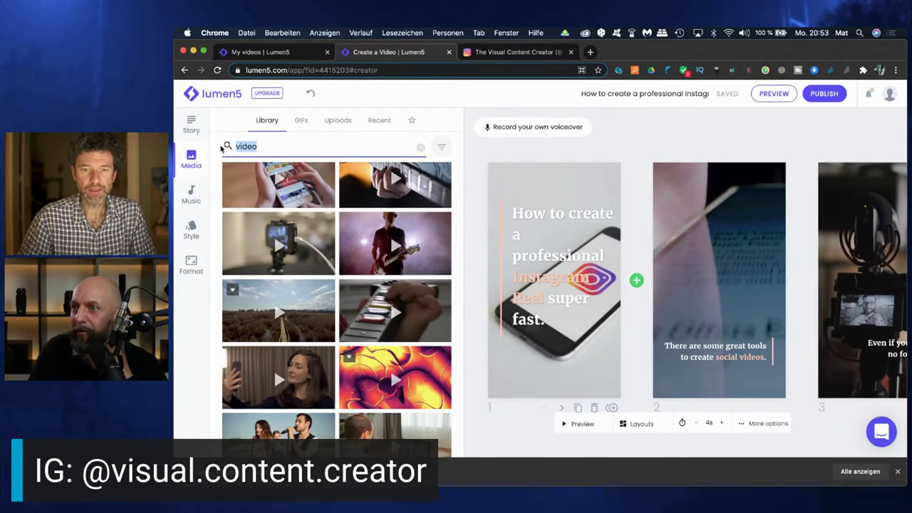
# Search the stock library for 'woman filming' and browse the matching clips
pyautogui.write('woman filming')
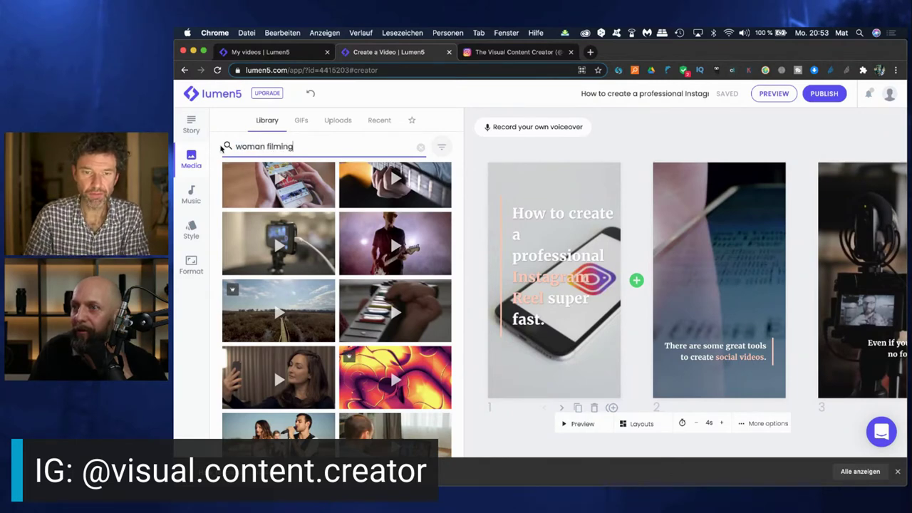
pyautogui.press('Return')
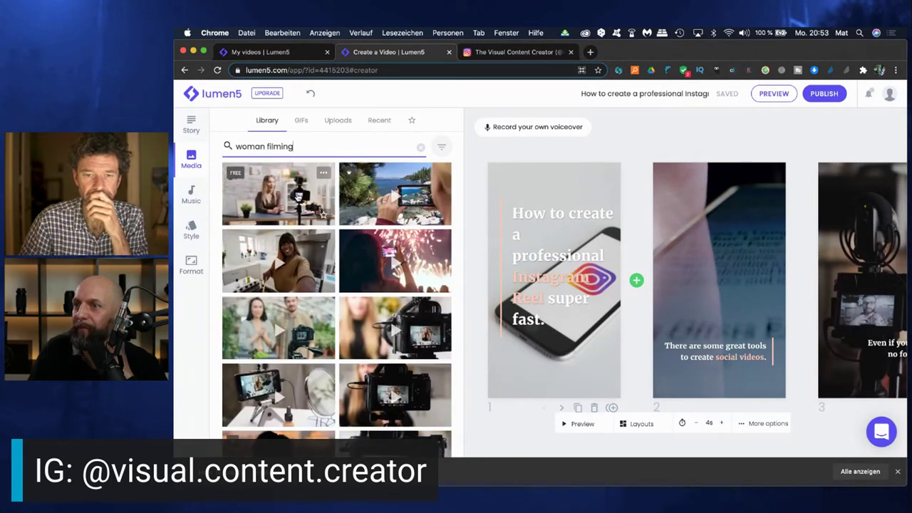
pyautogui.scroll(-1, 289, 285)
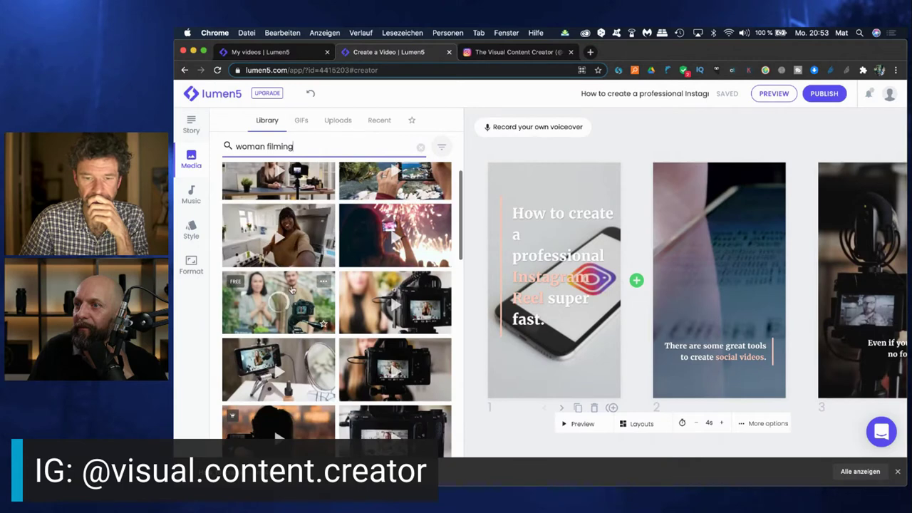
pyautogui.scroll(-5, 291, 289)
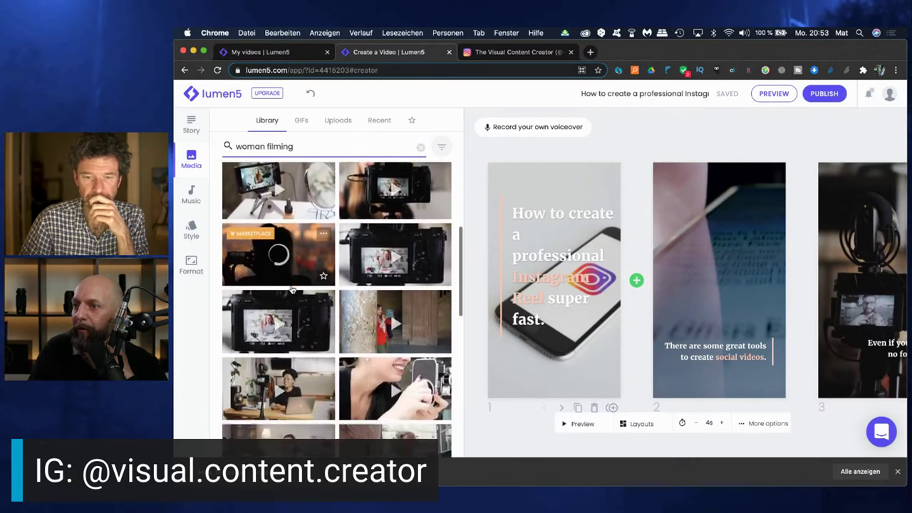
pyautogui.scroll(-1, 292, 289)
pyautogui.scroll(-2, 367, 252)
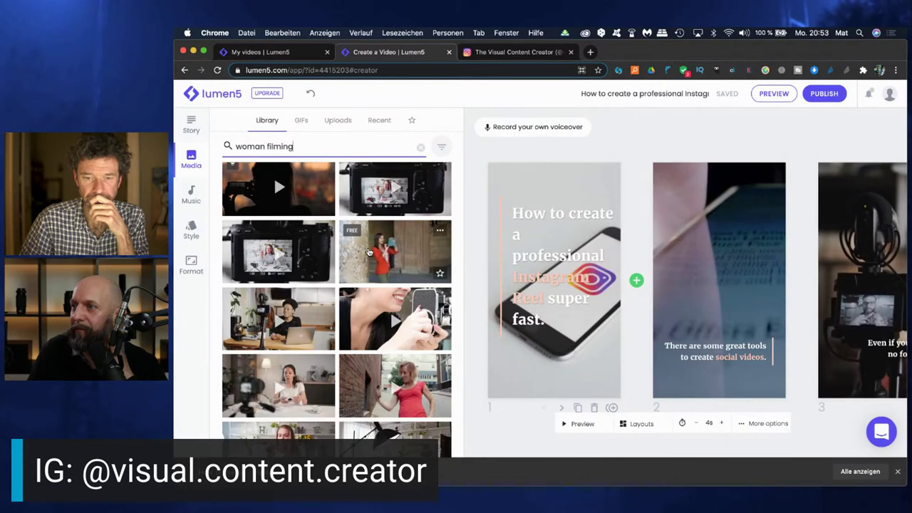
pyautogui.scroll(-1, 368, 251)
pyautogui.scroll(-5, 367, 251)
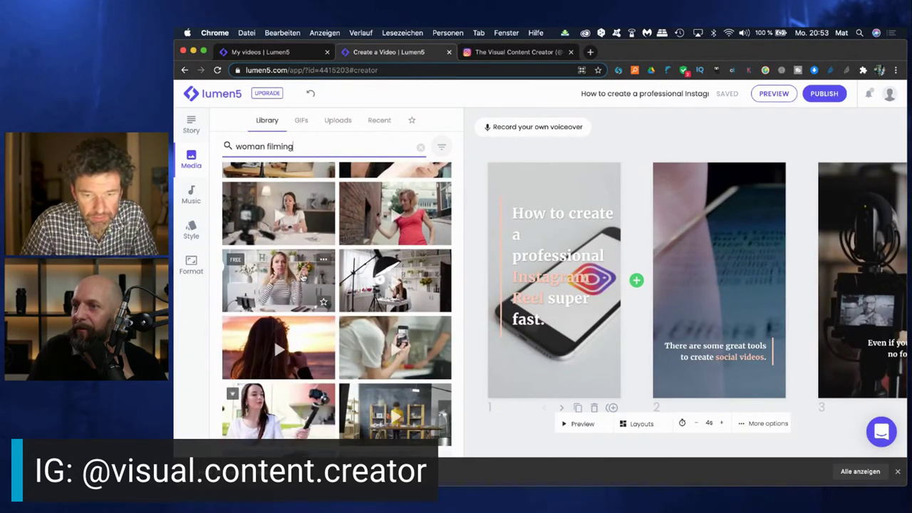
pyautogui.scroll(4, 304, 276)
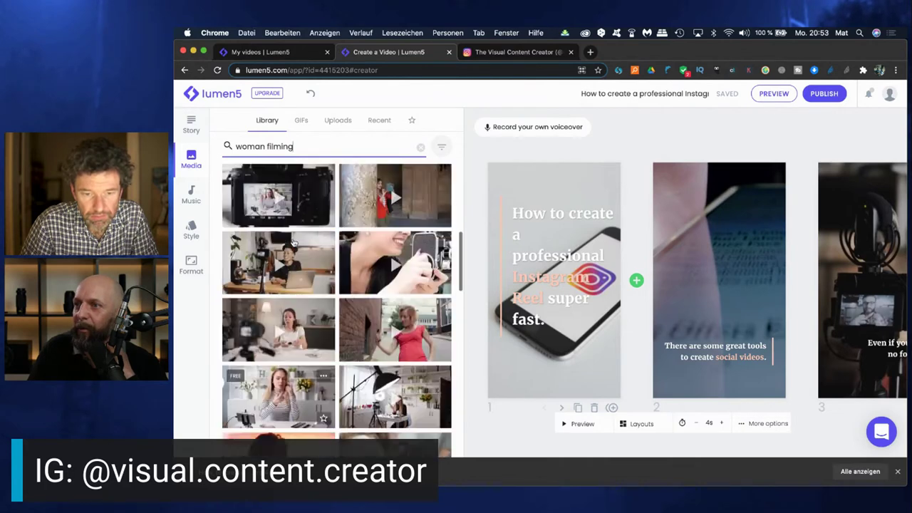
pyautogui.scroll(3, 293, 244)
pyautogui.scroll(3, 293, 244)
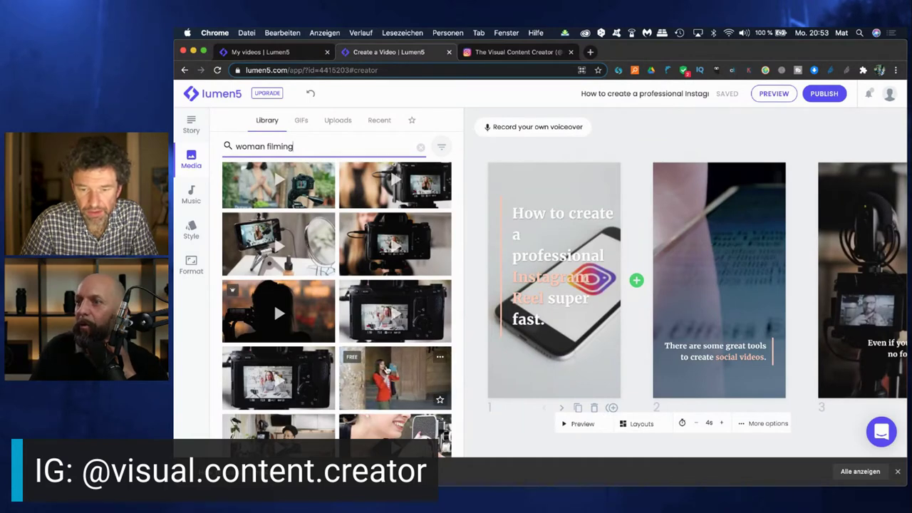
# Put the clip of the woman in a red jacket by the stone wall on slide 2
pyautogui.moveTo(386, 369); pyautogui.dragTo(695, 282)
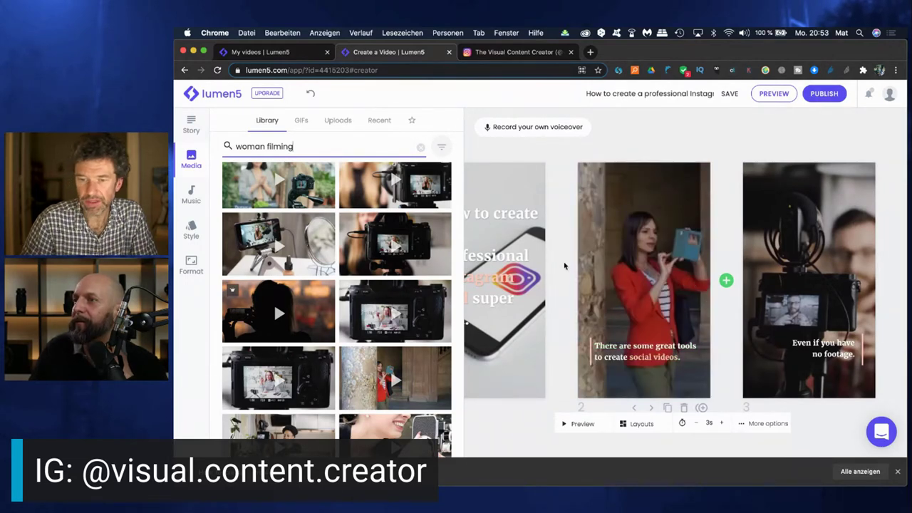
pyautogui.hscroll(5, 564, 265)
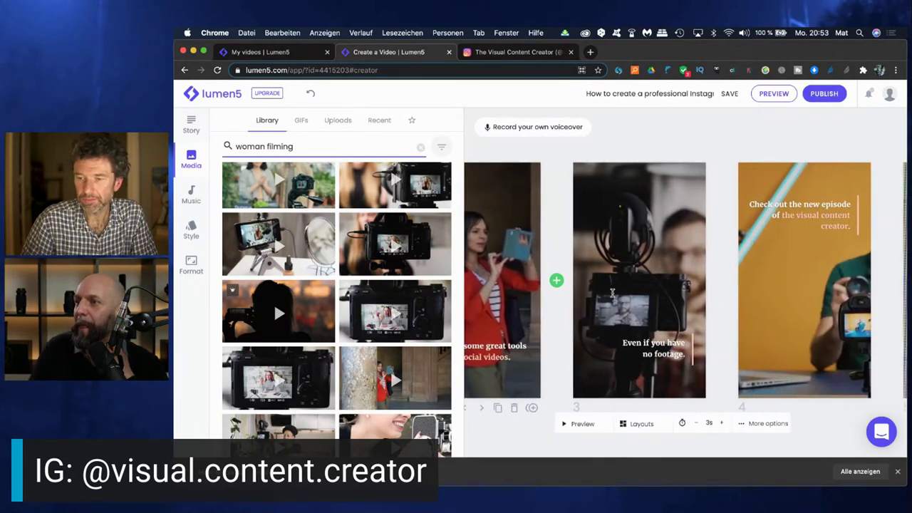
pyautogui.moveTo(620, 312)
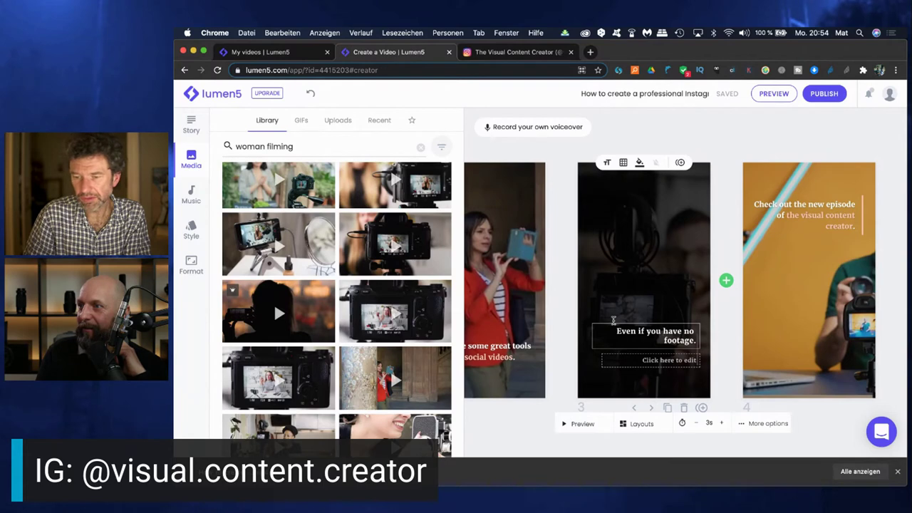
# Change slide 3's caption to 'Even if you don't know how to create professional footage.'
pyautogui.write('don')
pyautogui.write("'t kno")
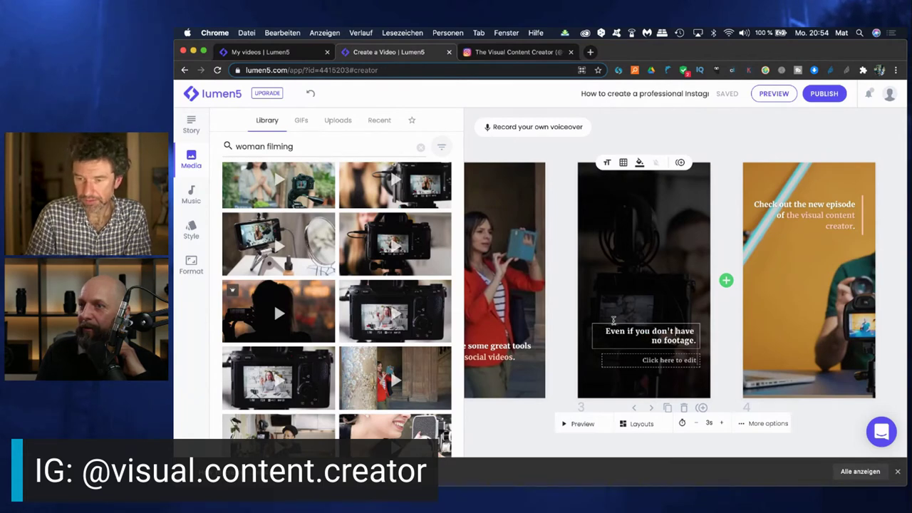
pyautogui.write('w ')
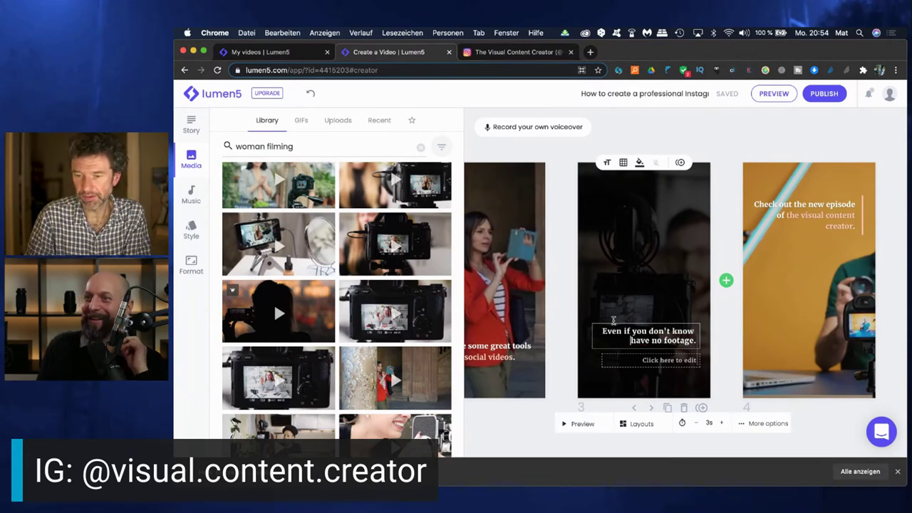
pyautogui.write('how to ')
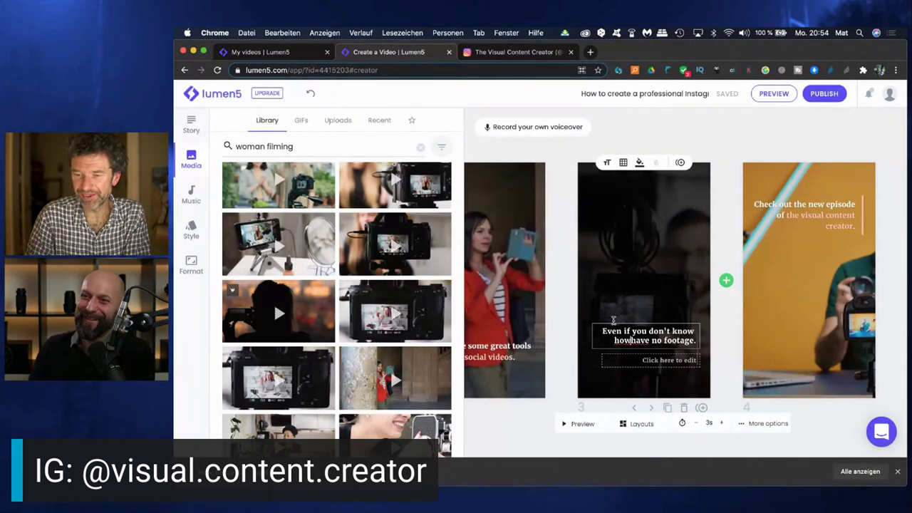
pyautogui.write('create p')
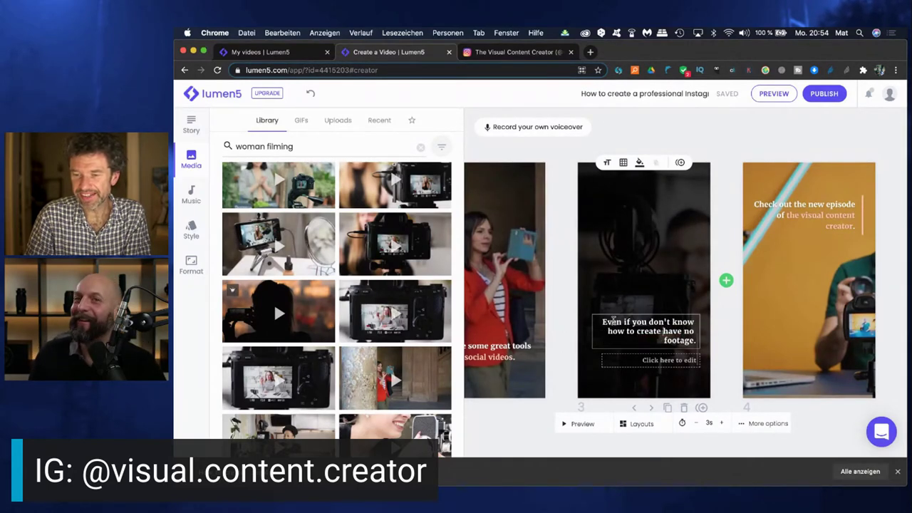
pyautogui.write('rofessi')
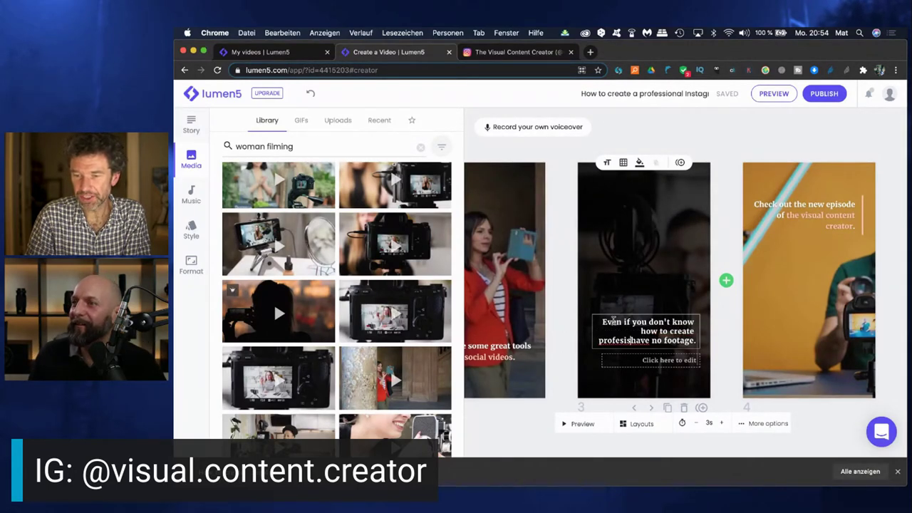
pyautogui.write('onal')
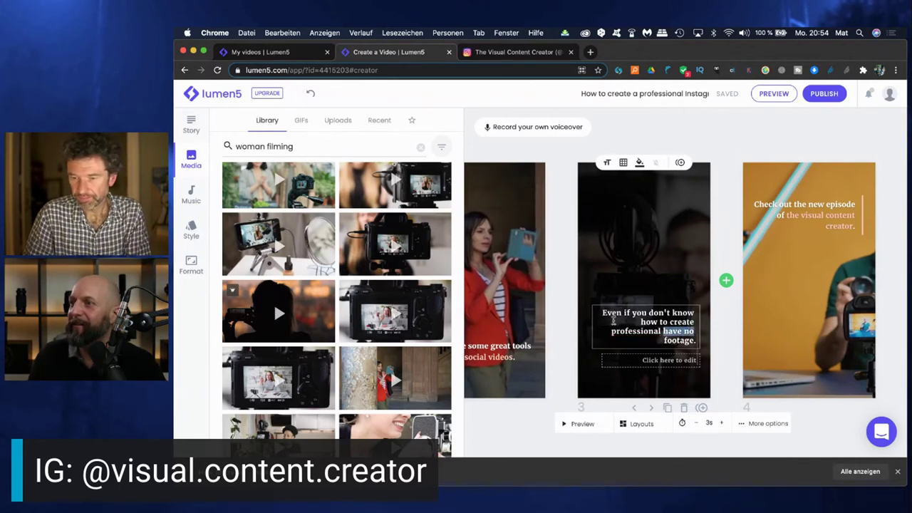
pyautogui.press('BackSpace')
pyautogui.press('BackSpace')
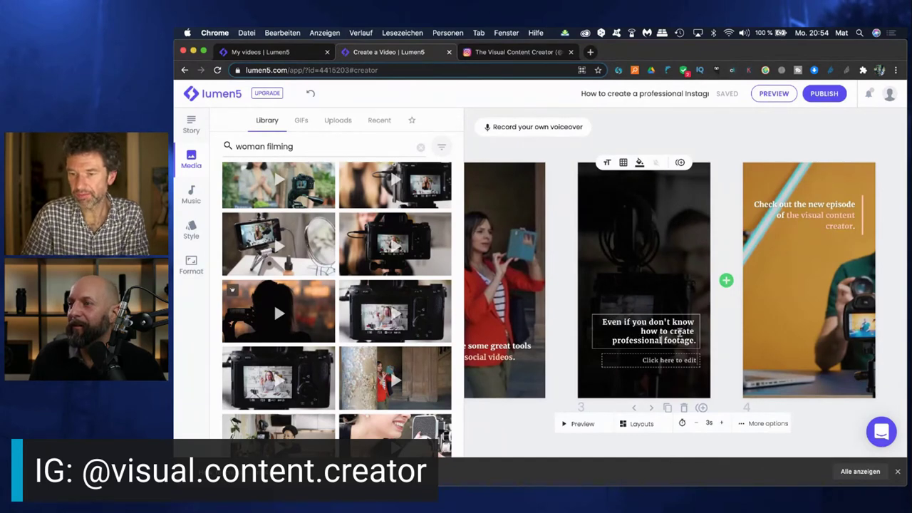
pyautogui.click(789, 215)
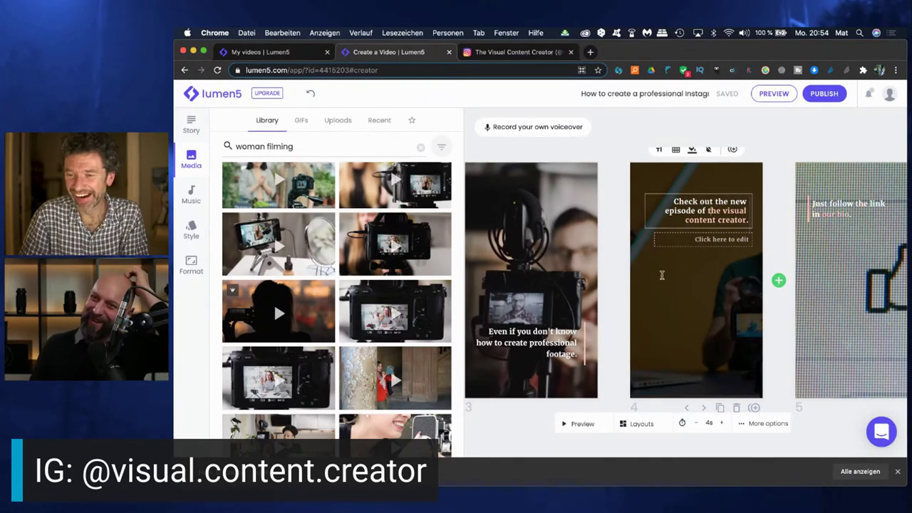
# Use the uploaded Instagram profile screen recording as slide 4's background
pyautogui.hscroll(3, 703, 305)
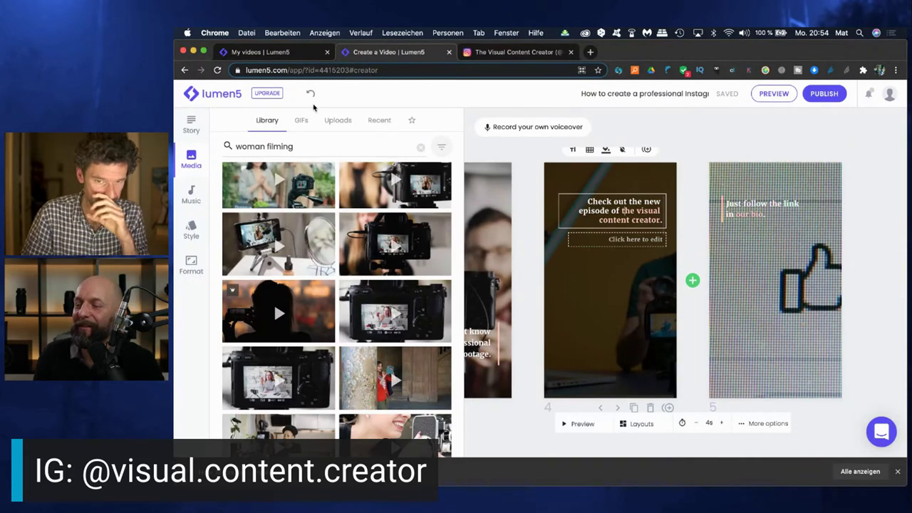
pyautogui.click(338, 121)
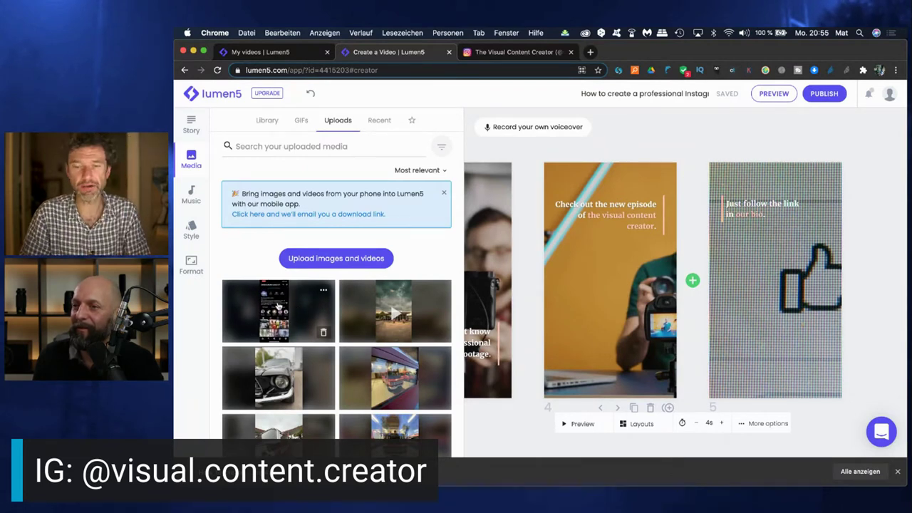
pyautogui.moveTo(278, 307); pyautogui.dragTo(608, 295)
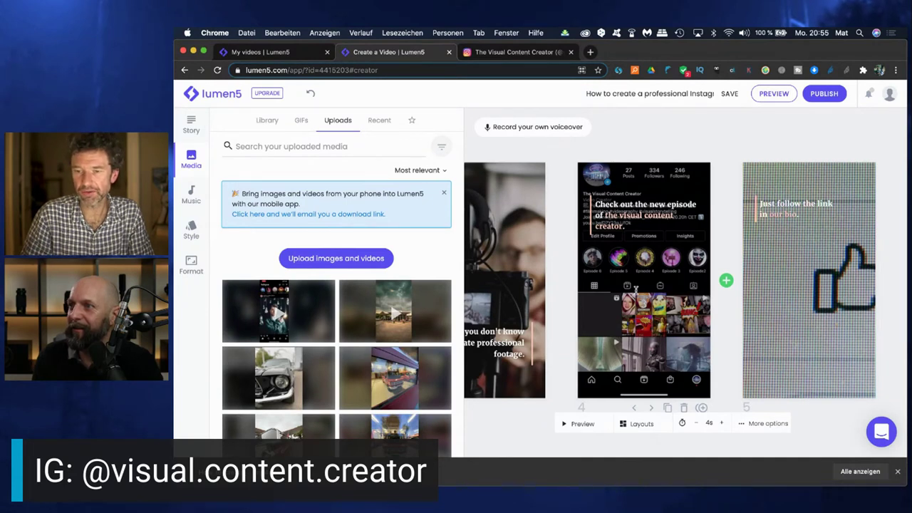
pyautogui.click(635, 203)
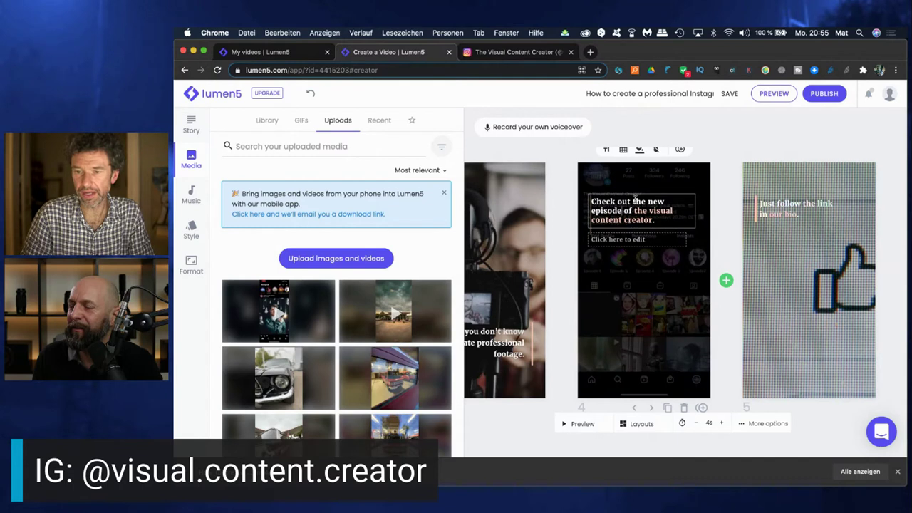
# Move slide 4's 'Check out the new episode' caption to the bottom-centre position
pyautogui.click(624, 151)
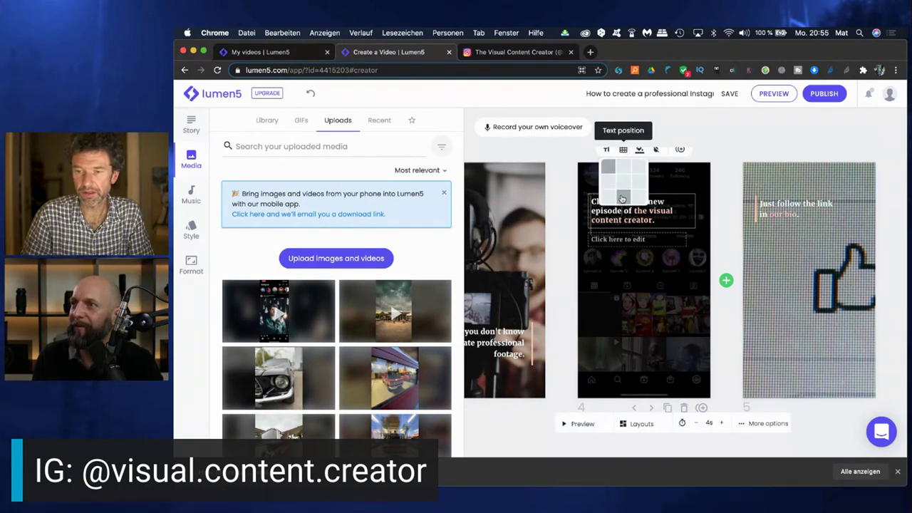
pyautogui.click(621, 180)
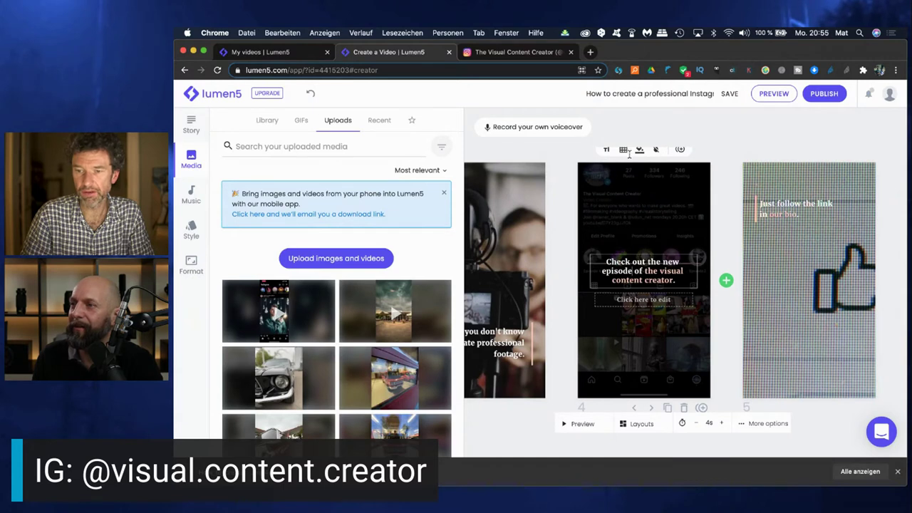
pyautogui.click(624, 150)
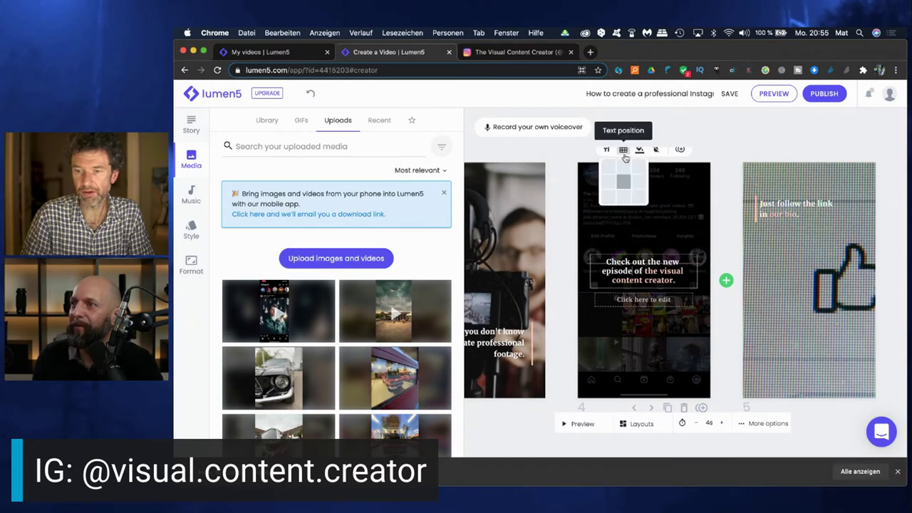
pyautogui.click(628, 195)
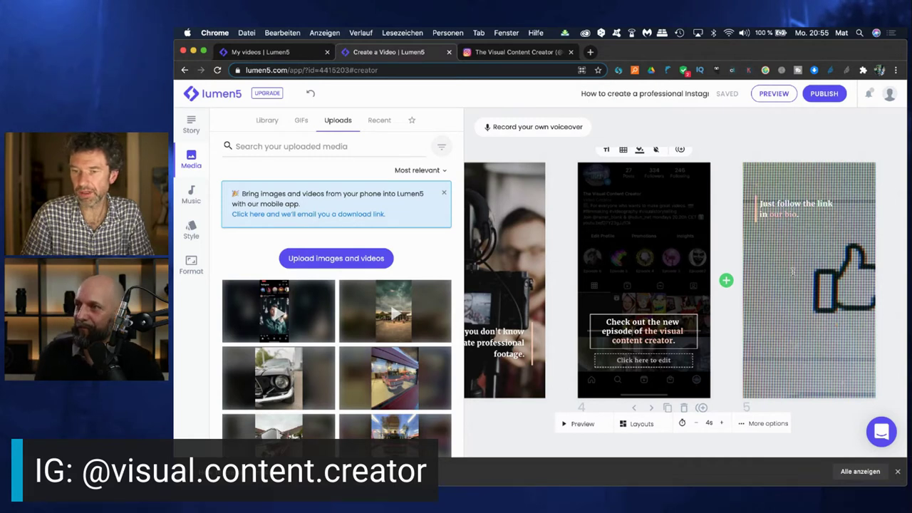
pyautogui.click(388, 303)
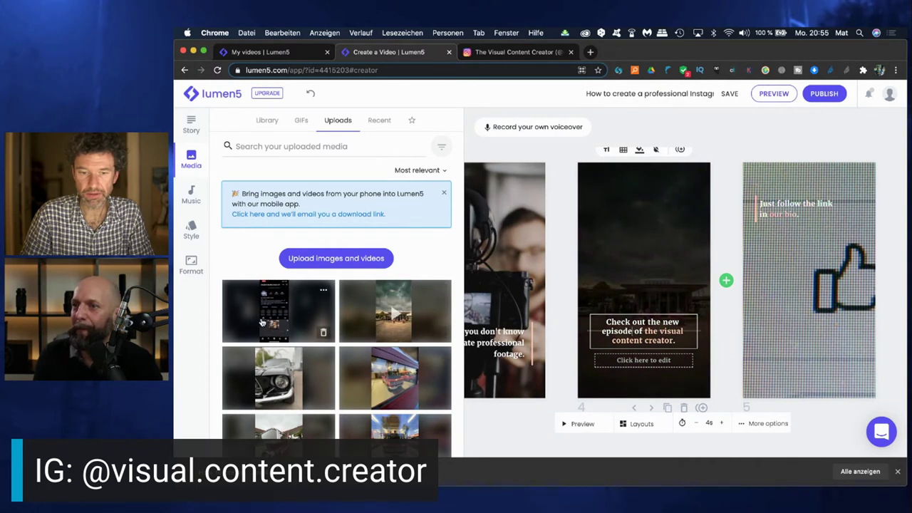
# Restore slide 4's Instagram background and put the uploaded building photo behind slide 5
pyautogui.click(263, 323)
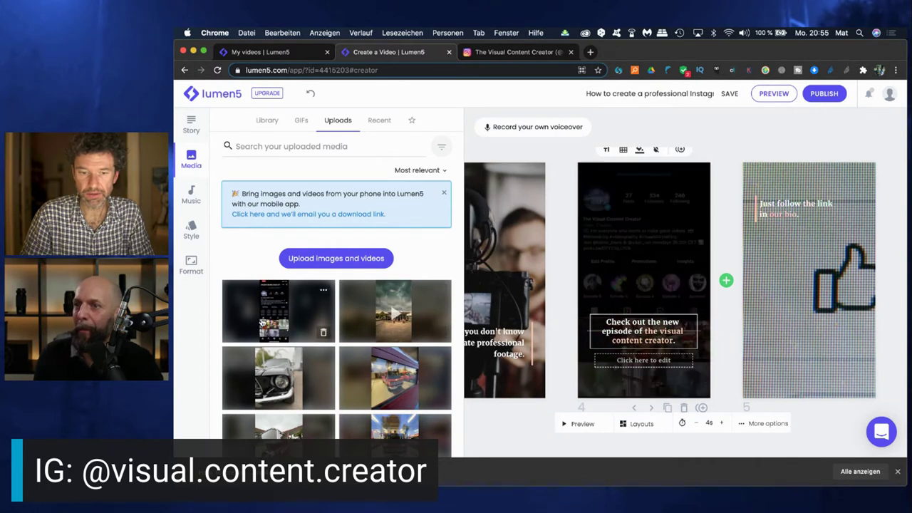
pyautogui.click(787, 295)
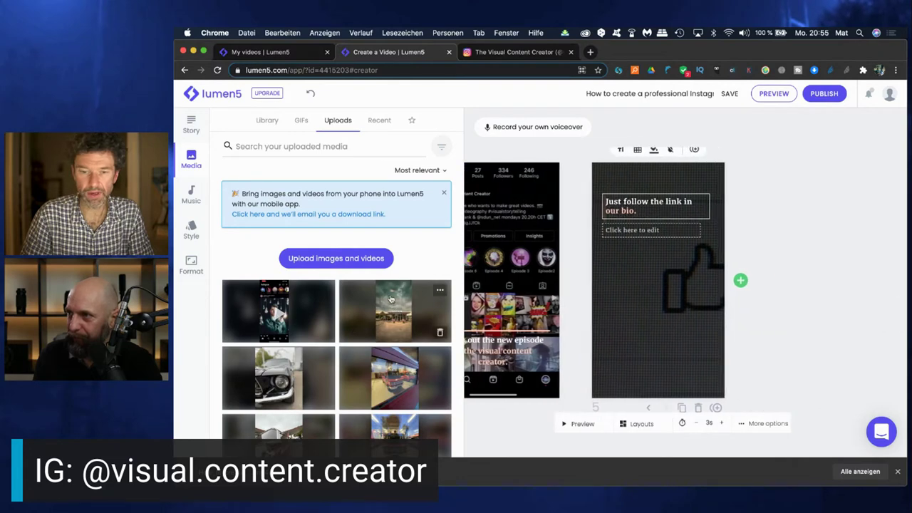
pyautogui.moveTo(388, 295); pyautogui.dragTo(662, 280)
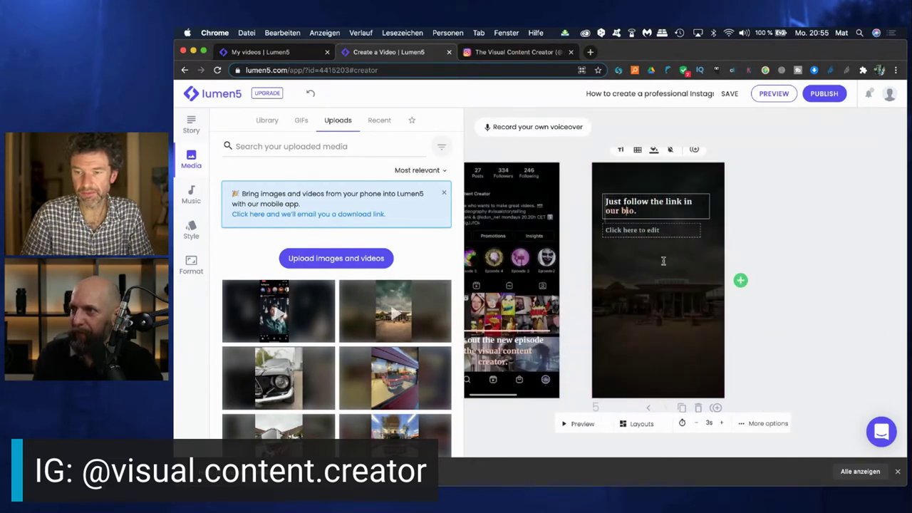
# Add the channel's Instagram handle as a second line under 'Just follow the link in our bio.'
pyautogui.click(622, 232)
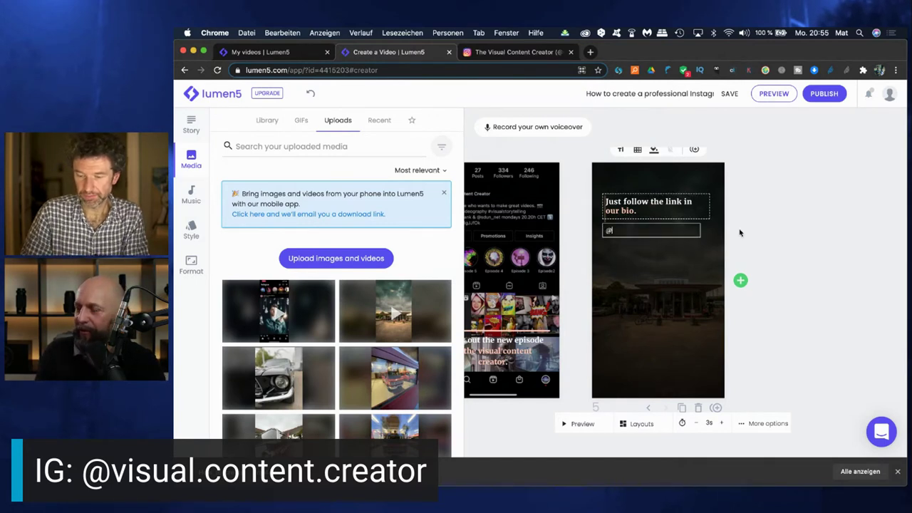
pyautogui.write('@visual.content.creator')
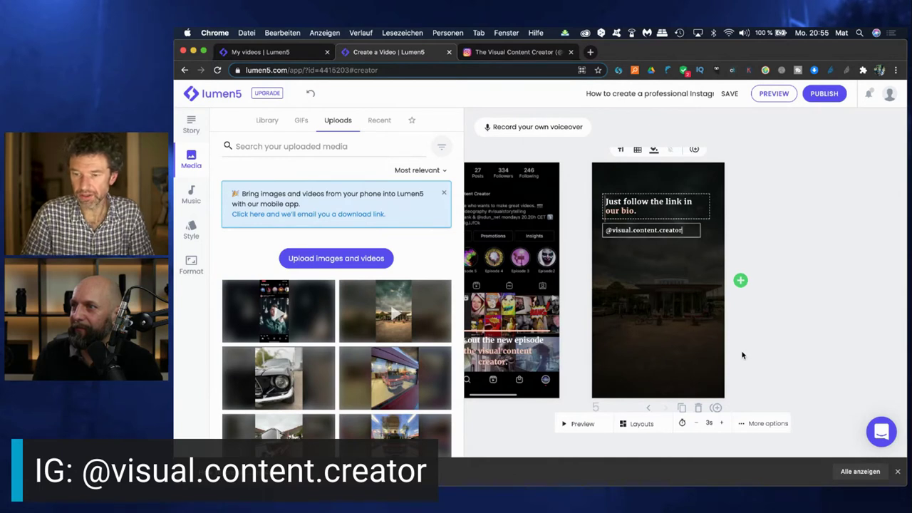
pyautogui.hscroll(-10, 658, 347)
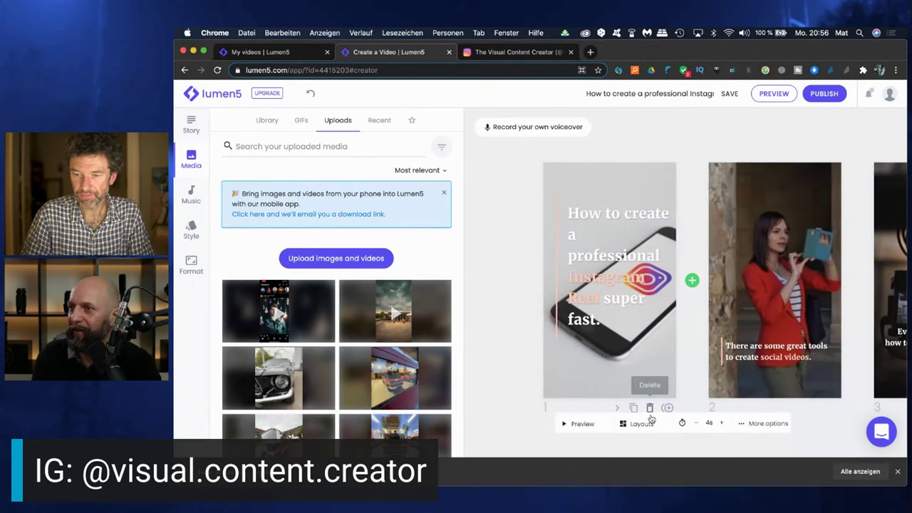
# Extend the closing slide's duration from 4 to 5 seconds
pyautogui.hscroll(5, 733, 360)
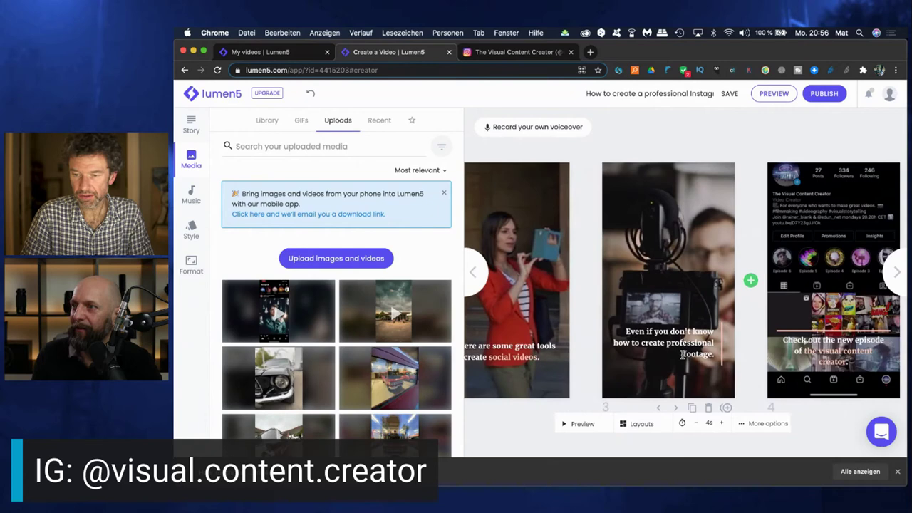
pyautogui.hscroll(4, 683, 354)
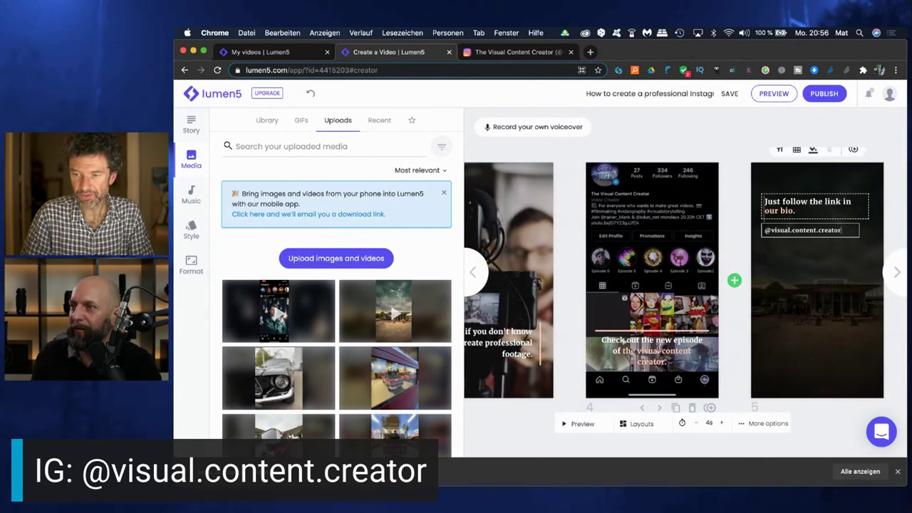
pyautogui.click(721, 422)
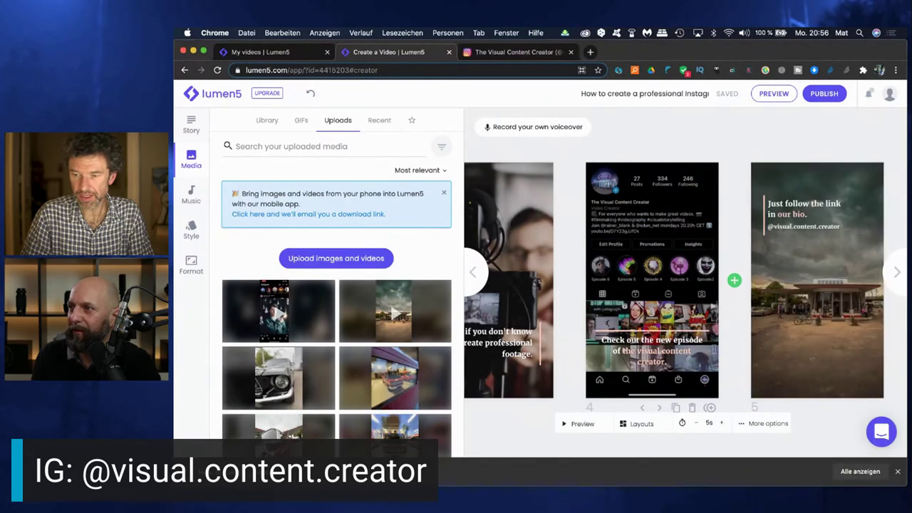
pyautogui.hscroll(3, 756, 409)
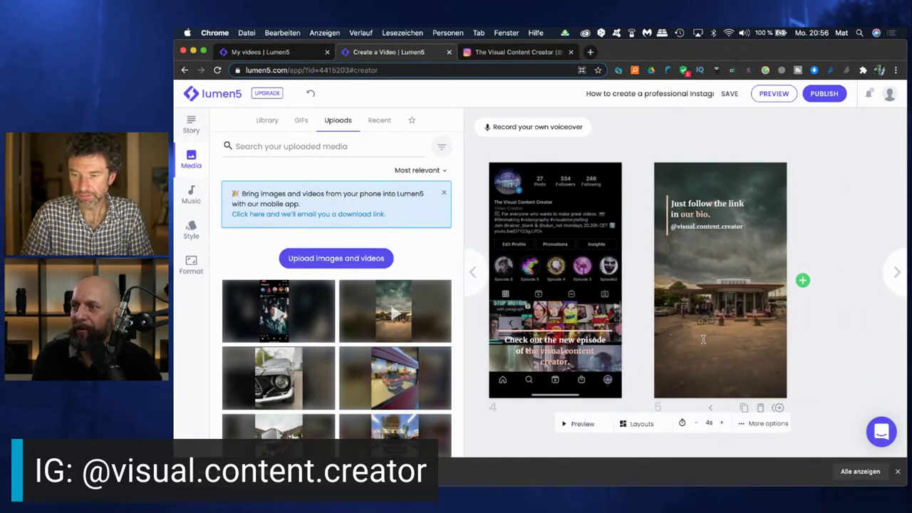
pyautogui.click(722, 423)
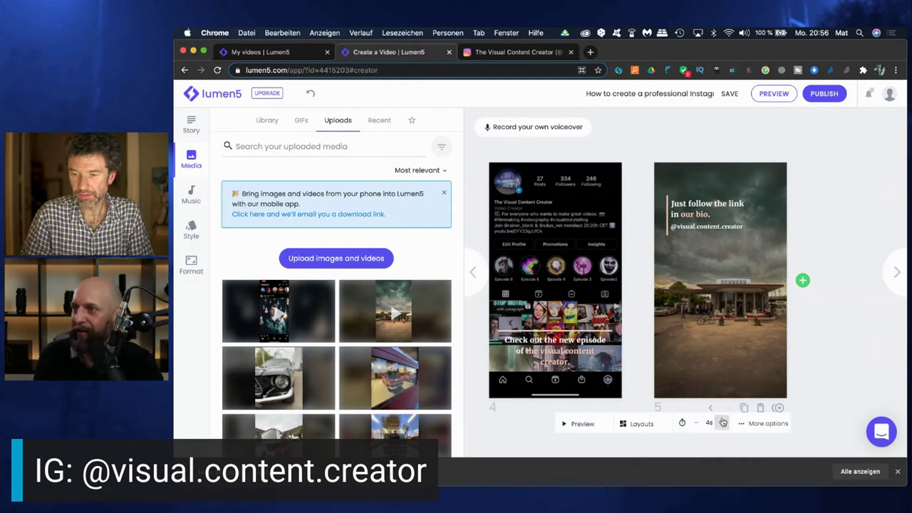
pyautogui.hscroll(-10, 641, 357)
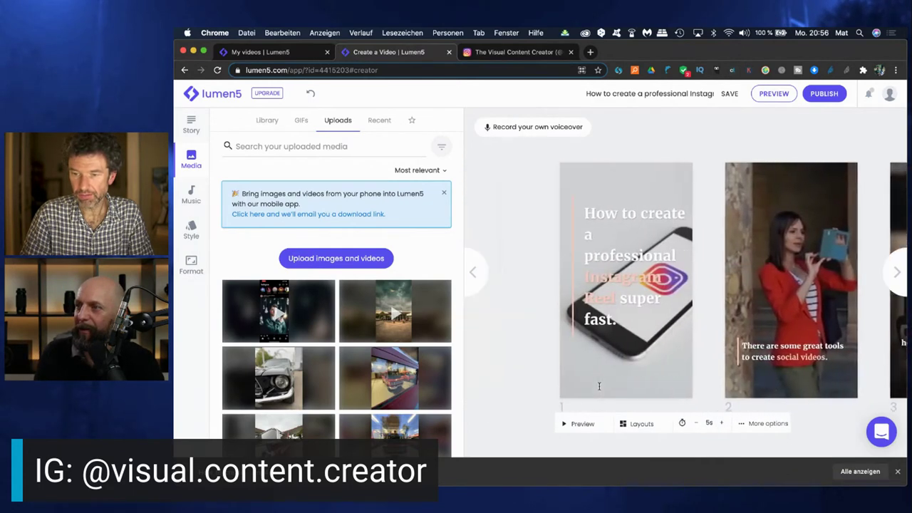
pyautogui.hscroll(10, 698, 385)
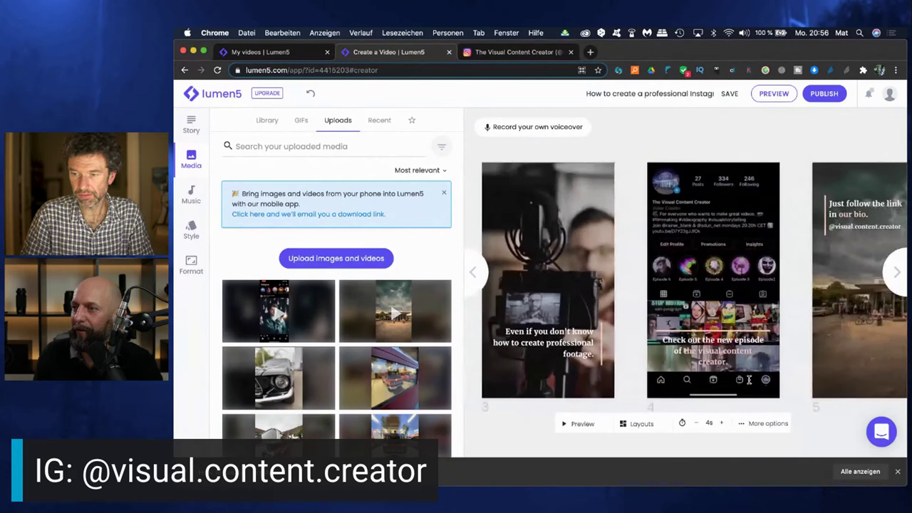
pyautogui.click(768, 95)
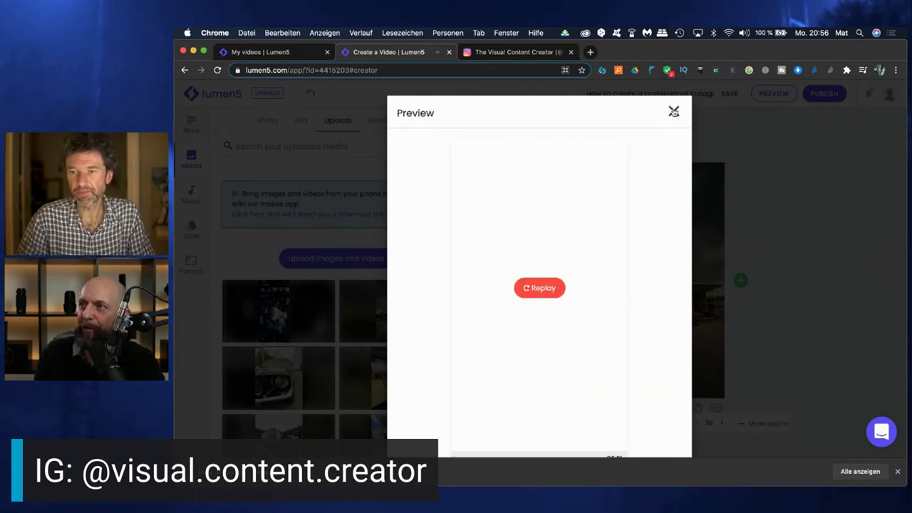
pyautogui.click(674, 112)
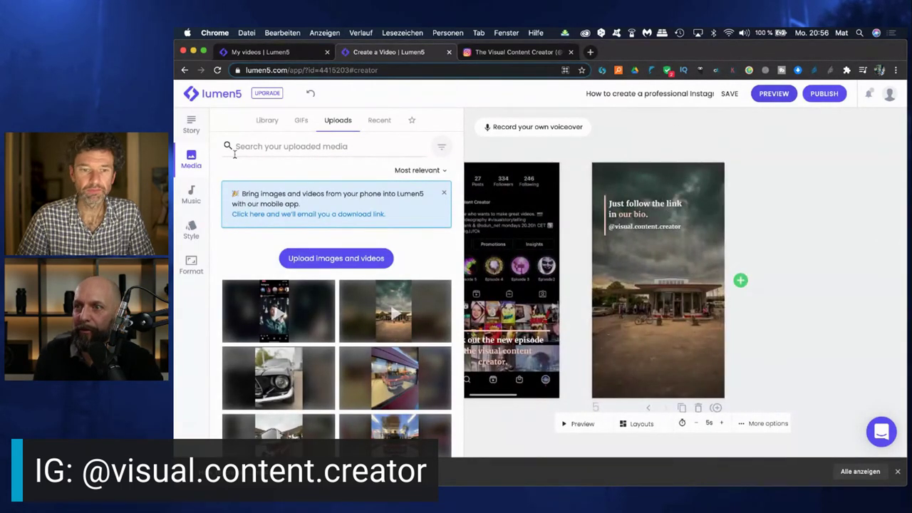
# Browse the free music tracks and preview Ostentation, keeping Wah Wah as the reel's track
pyautogui.click(190, 196)
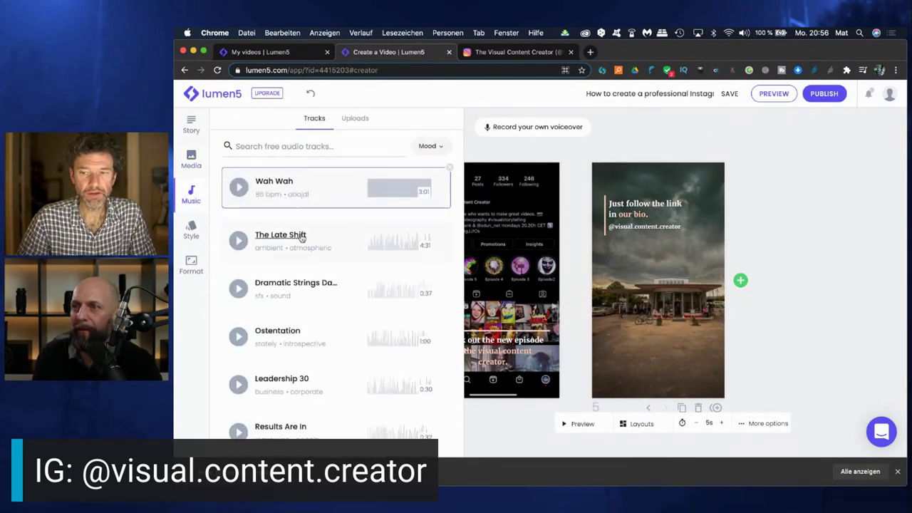
pyautogui.scroll(-1, 275, 267)
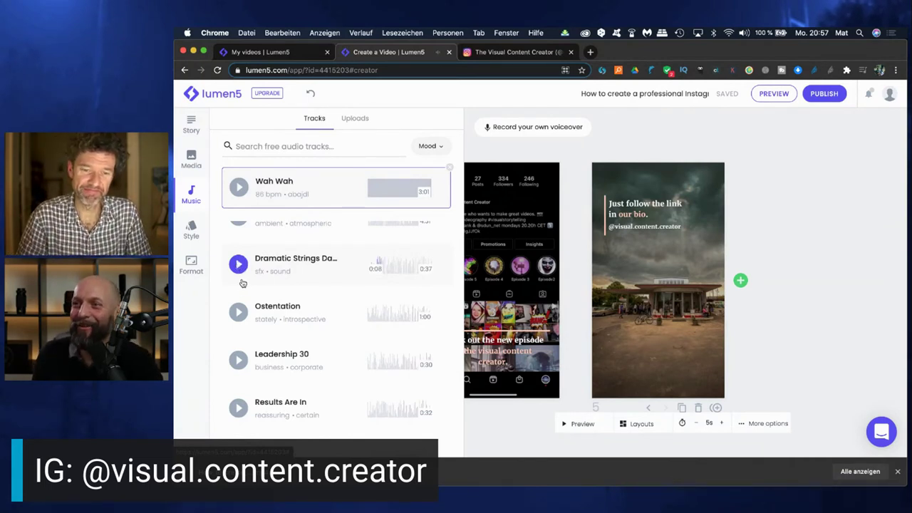
pyautogui.click(239, 314)
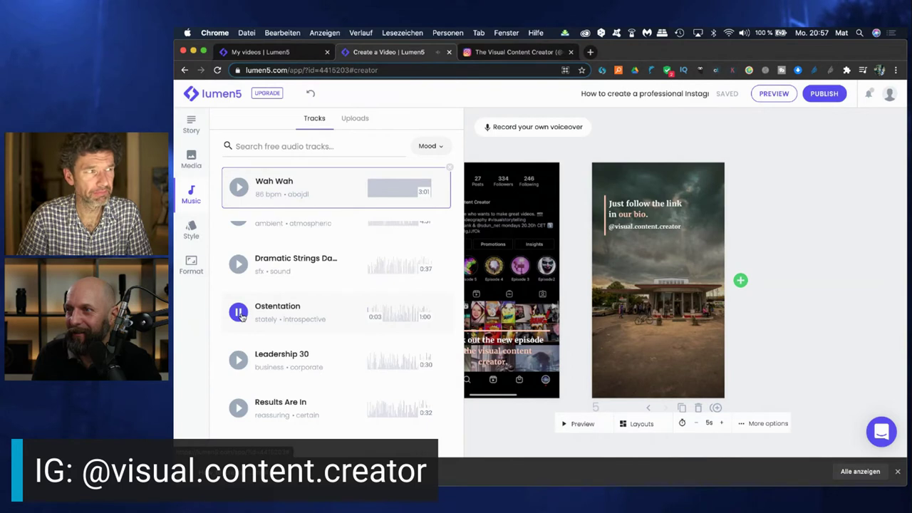
pyautogui.click(239, 313)
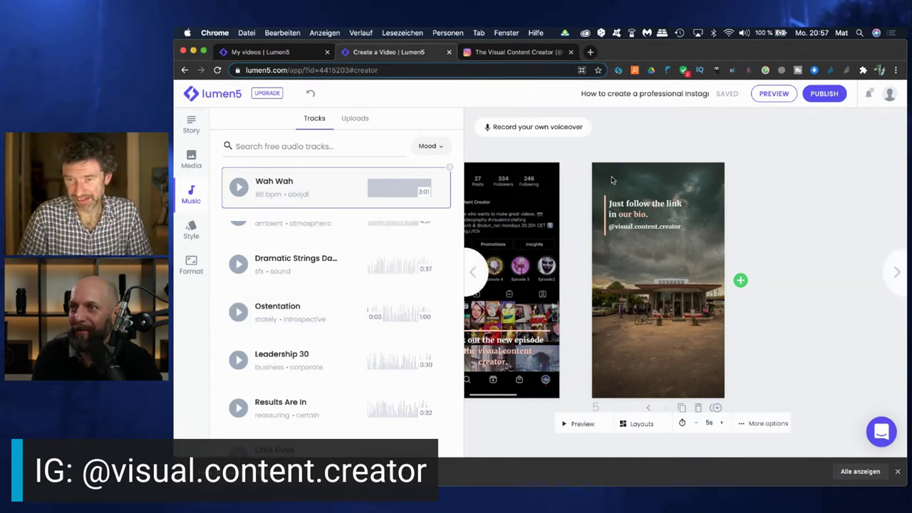
# Publish the Reel and open its shareable video page
pyautogui.click(824, 94)
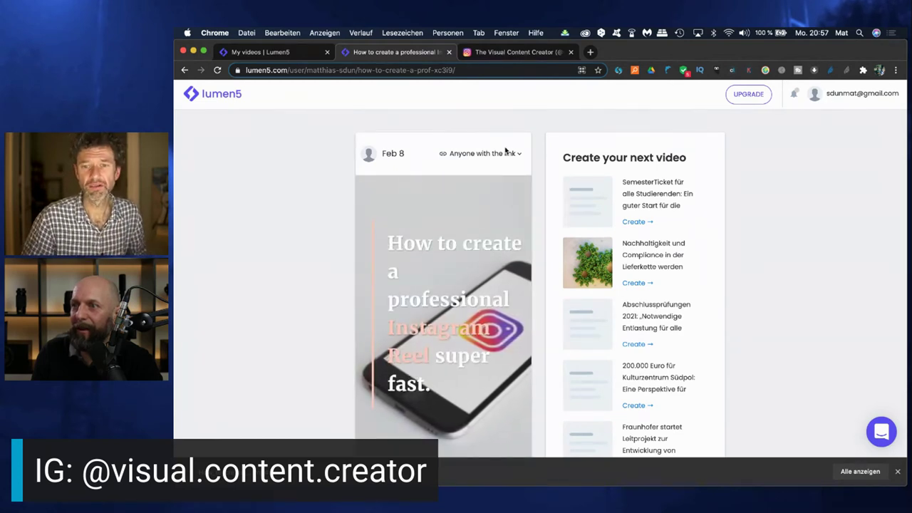
pyautogui.scroll(-2, 461, 327)
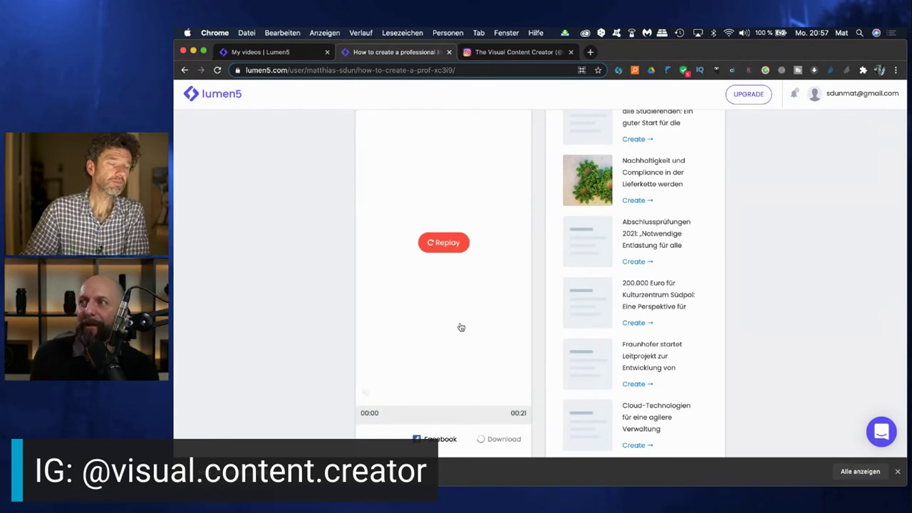
pyautogui.scroll(-3, 465, 367)
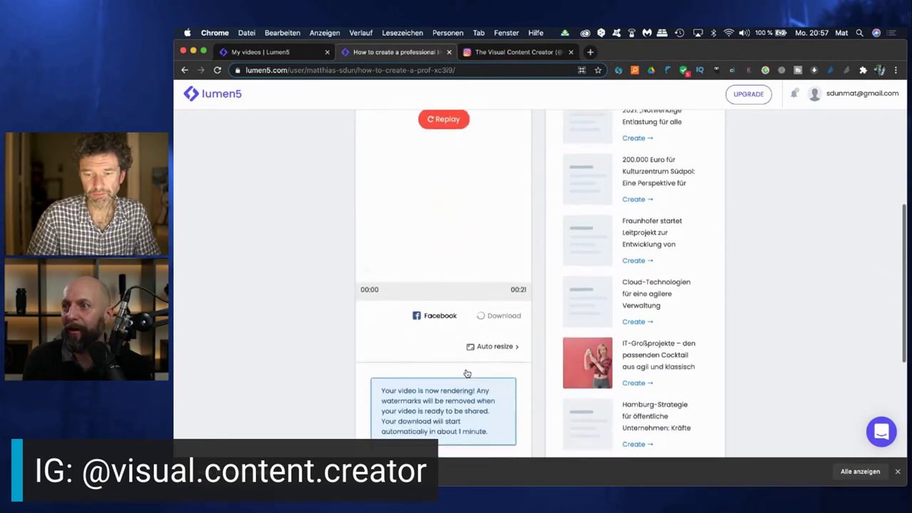
pyautogui.scroll(4, 467, 373)
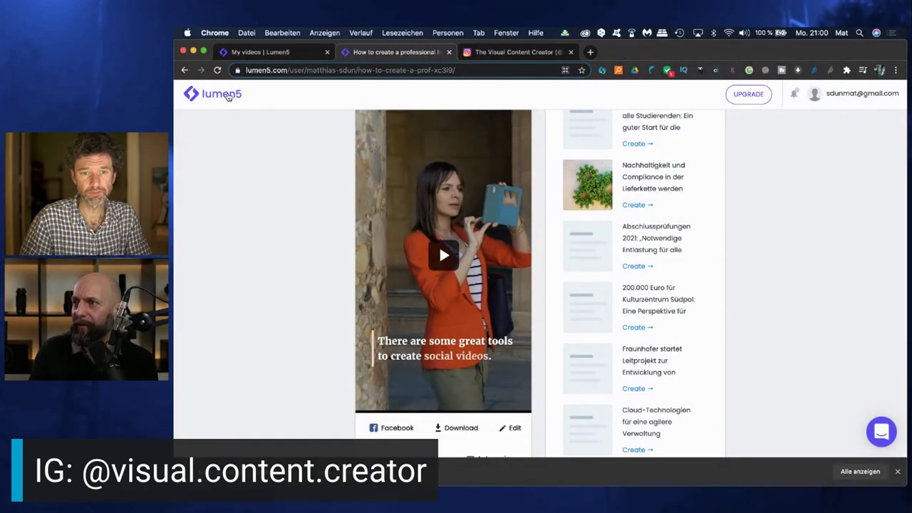
pyautogui.click(228, 97)
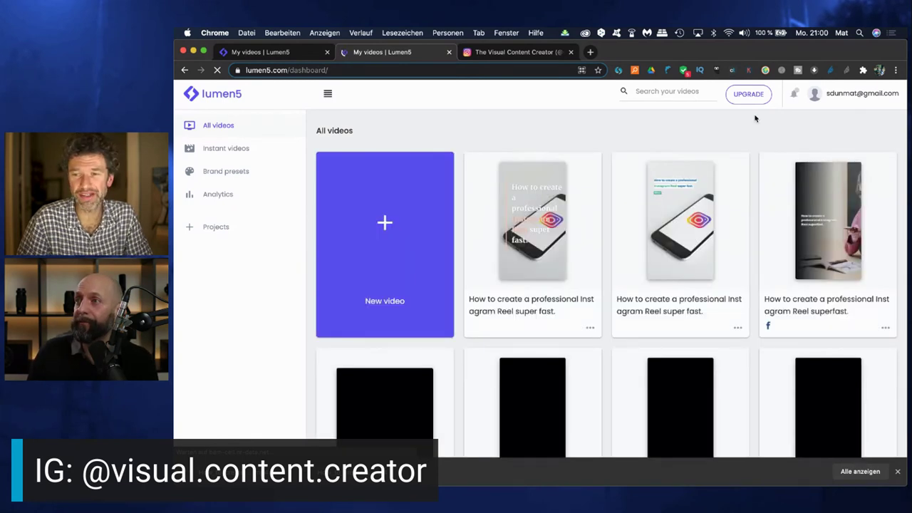
# Open the pricing page and review the Community, Creator, Premium, Business and Enterprise plans
pyautogui.click(747, 97)
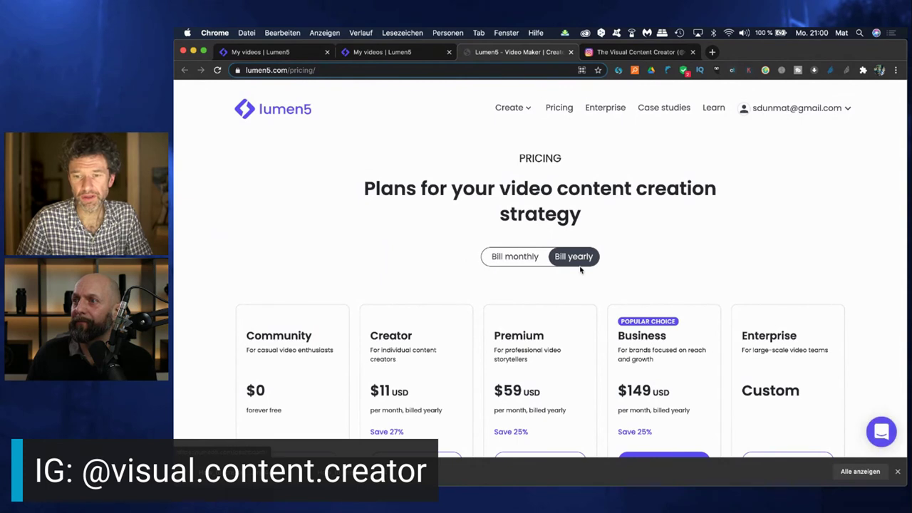
pyautogui.scroll(-2, 456, 340)
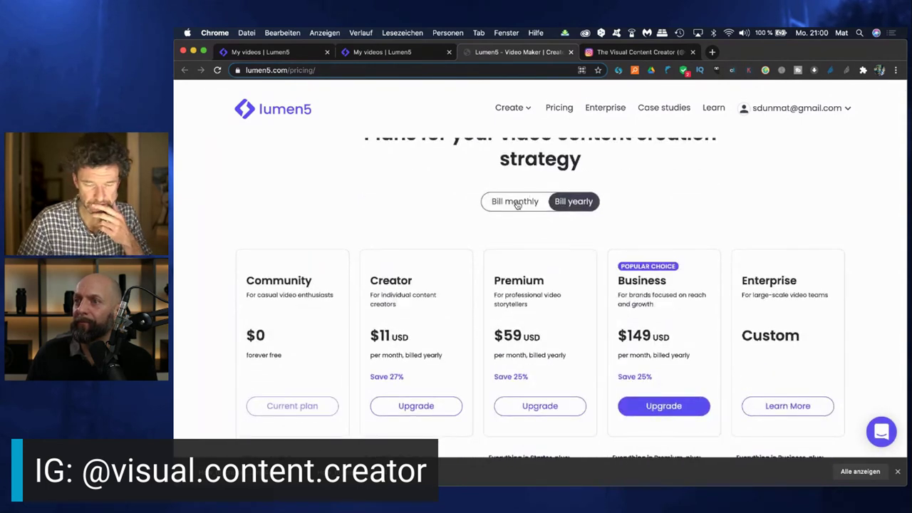
pyautogui.scroll(-1, 348, 345)
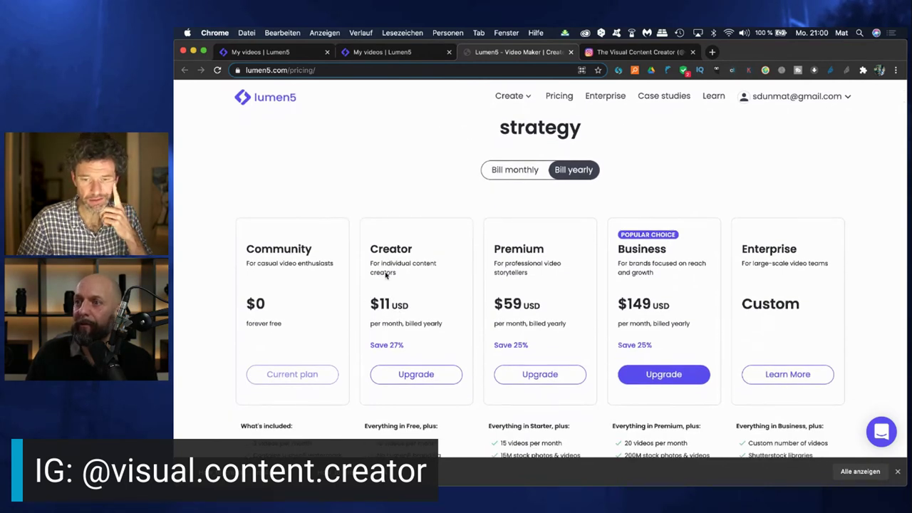
pyautogui.scroll(-2, 396, 374)
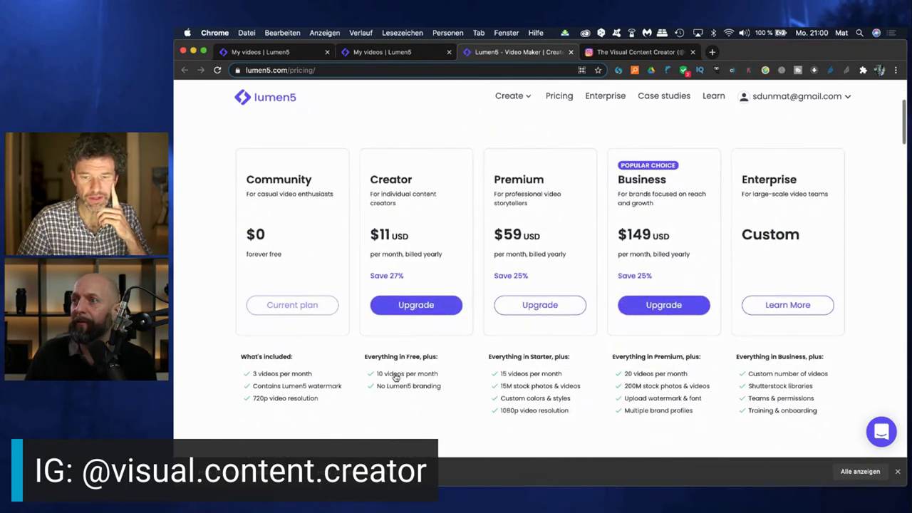